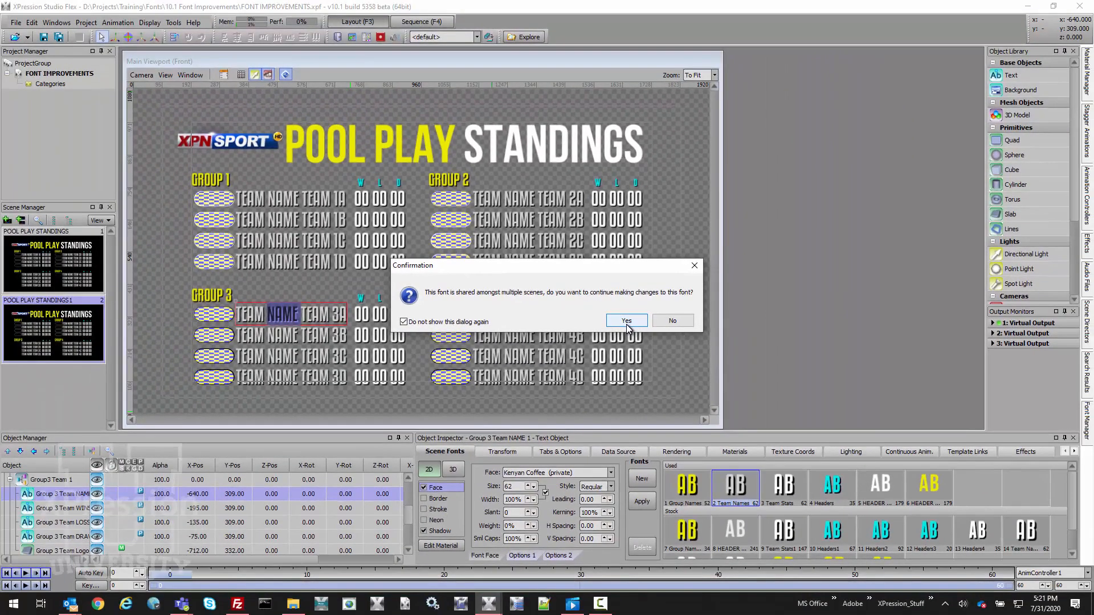
- Accept changing the shared Team Names font without further confirmations, try a different size, and set it back to 62
left_click(626, 321)
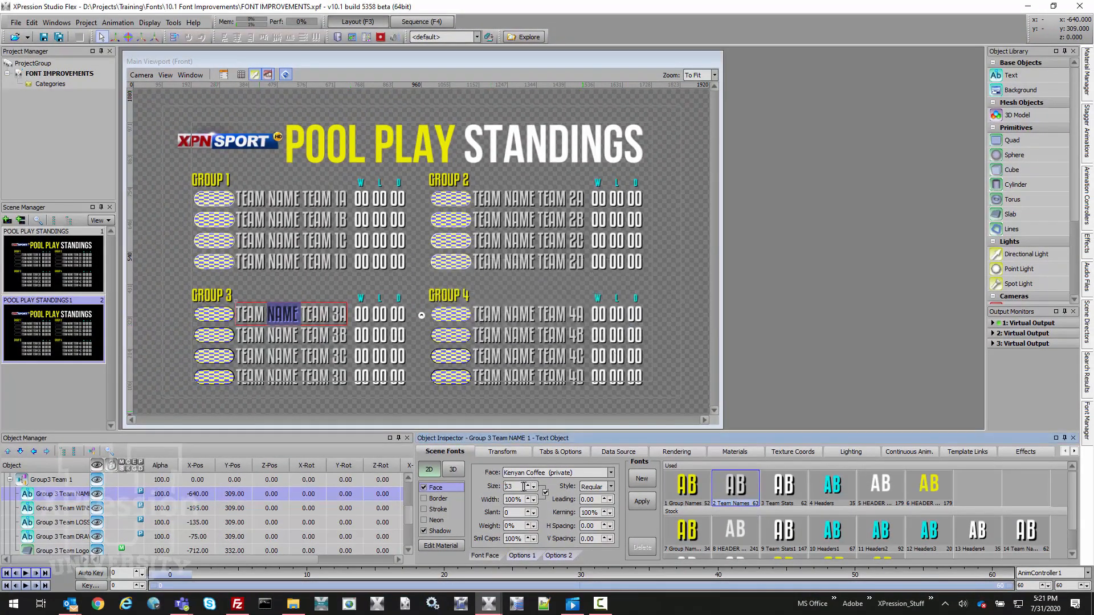
scroll(517, 488, "down", 3)
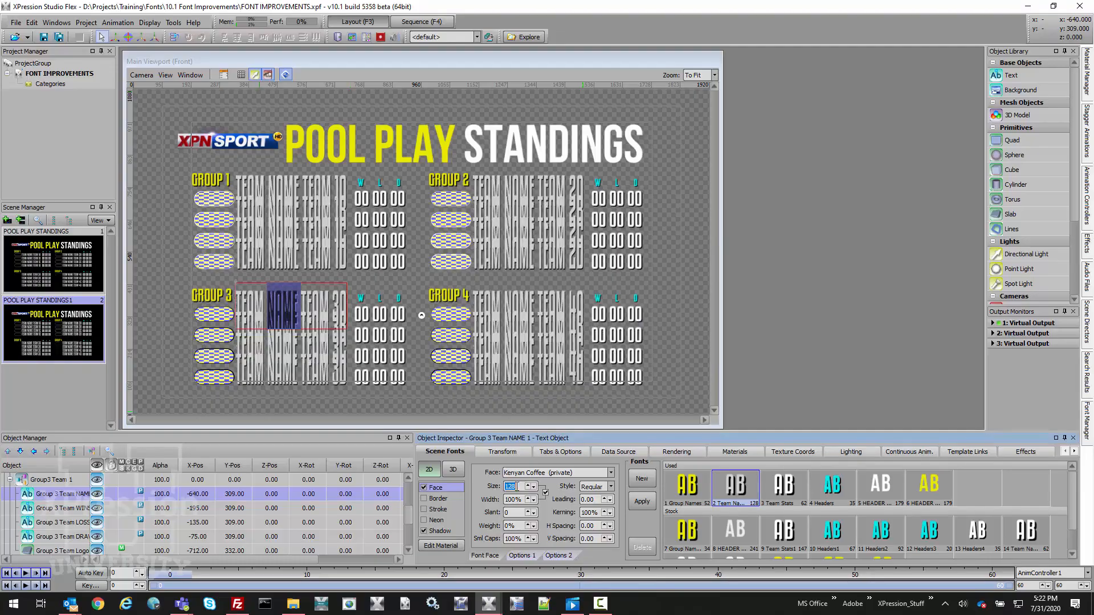
type("62")
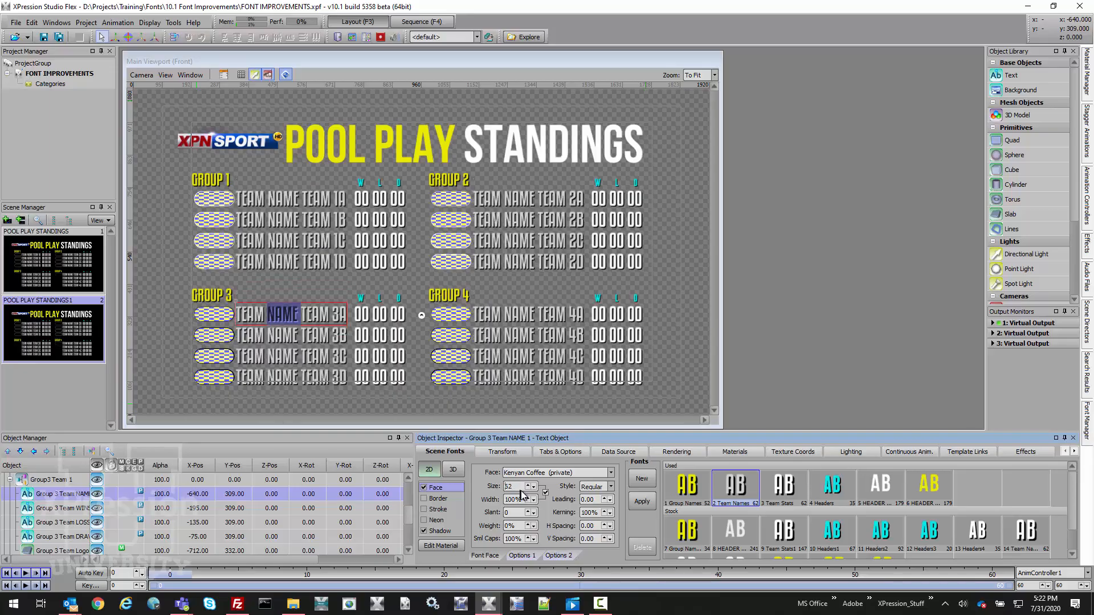
- Set the GROUP 4 heading's font size to 84 and return it to 52
left_click(434, 296)
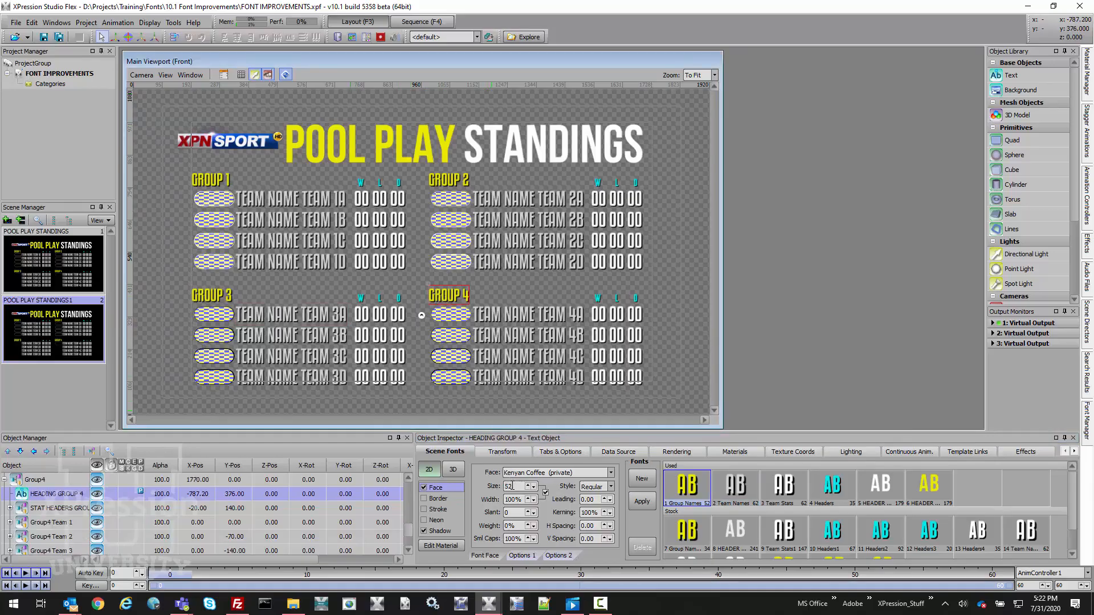
double_click(512, 485)
type("84")
key("Return")
type("52")
key("Return")
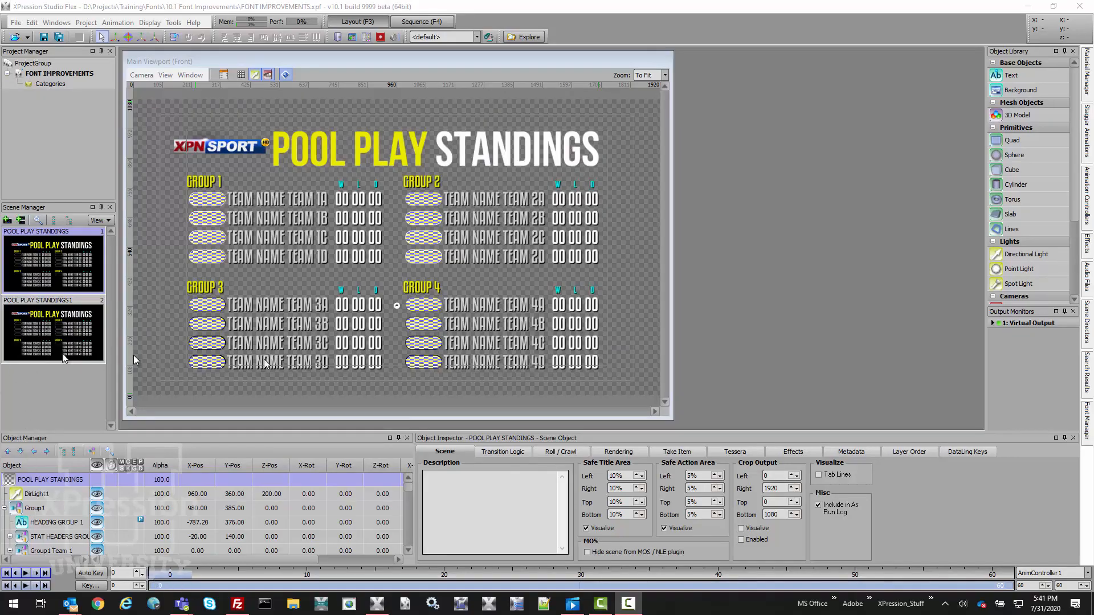
- Try to increase the shared font's size on the Group 1 Team NAME 3 text, declining the font change
left_click(271, 241)
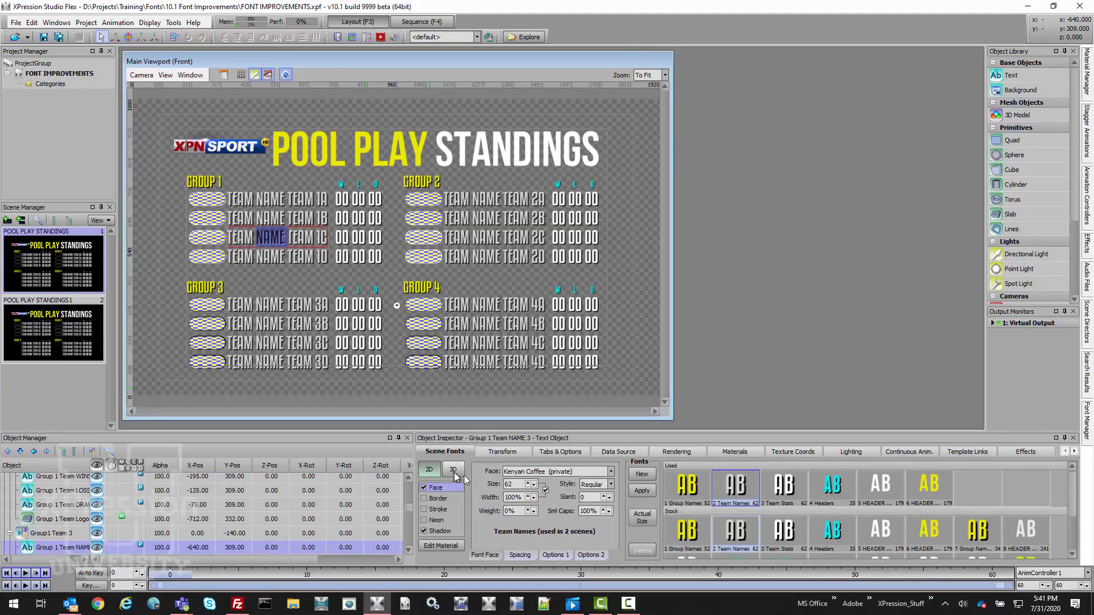
left_click(527, 484)
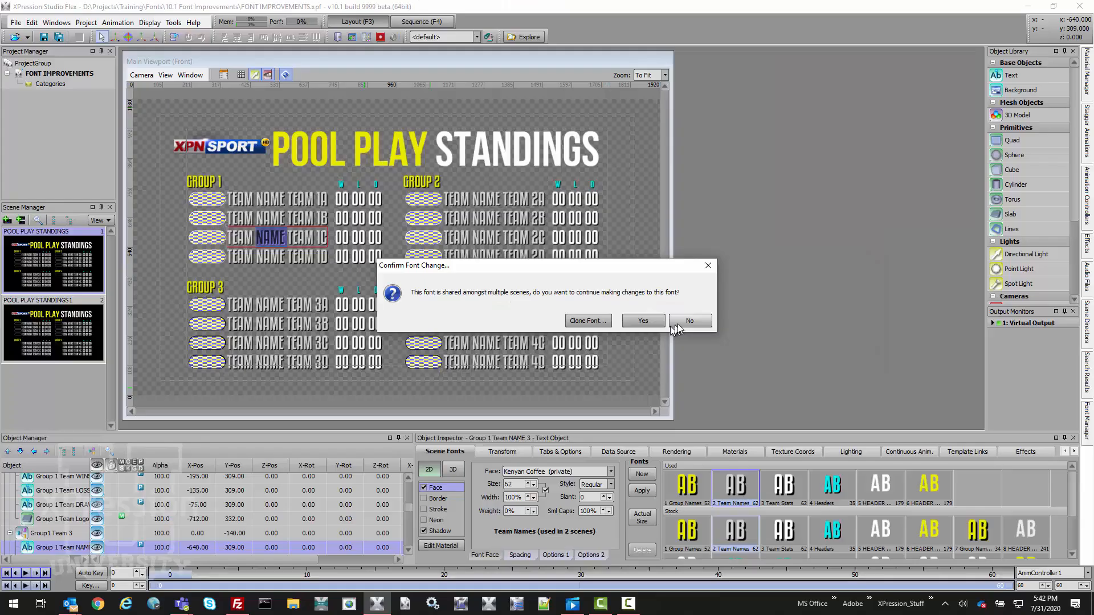
left_click(746, 354)
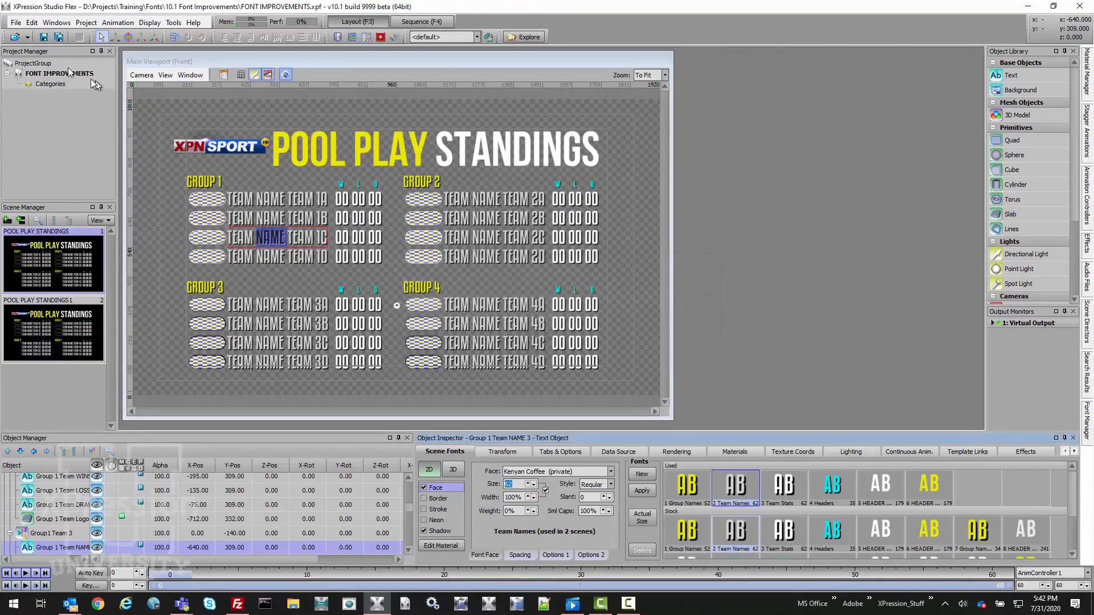
- Review the Editor preference for confirming changes to fonts used in multiple scenes, leaving the preferences as they are
left_click(32, 23)
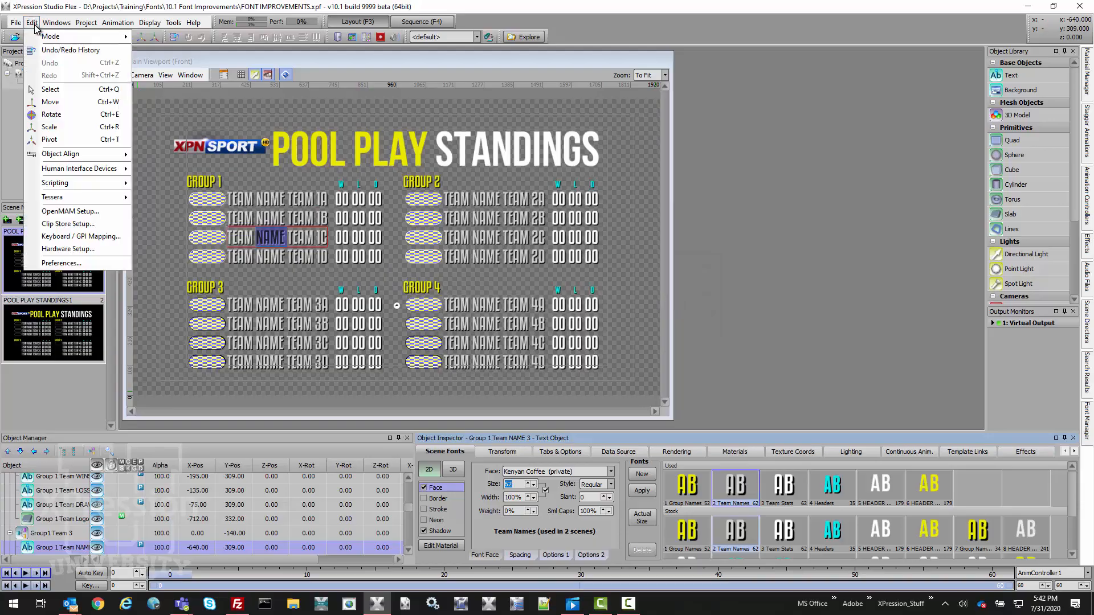
left_click(91, 264)
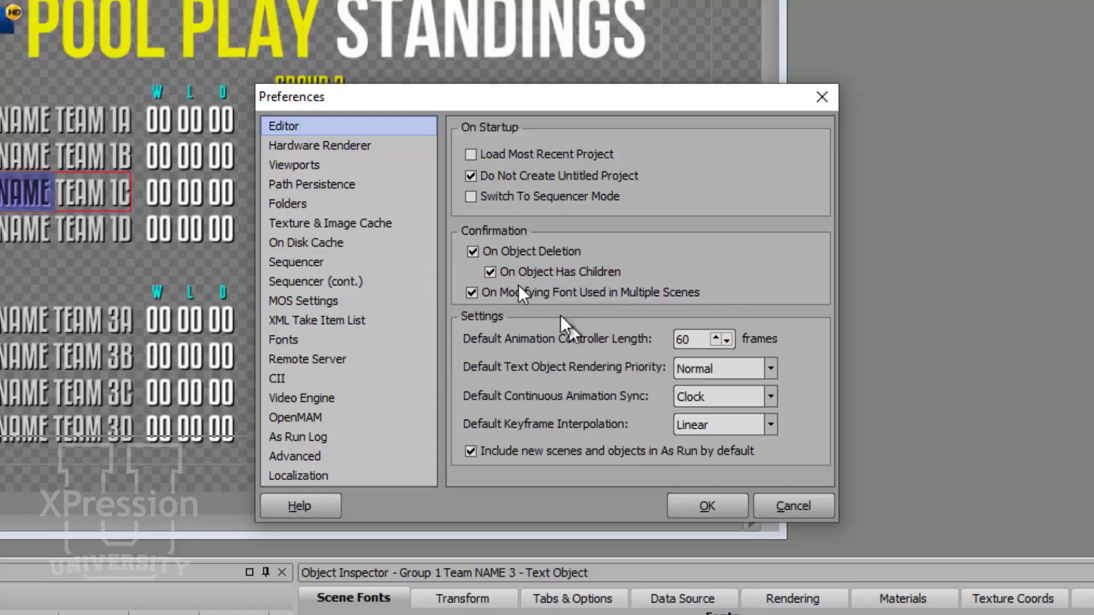
mouse_move(514, 288)
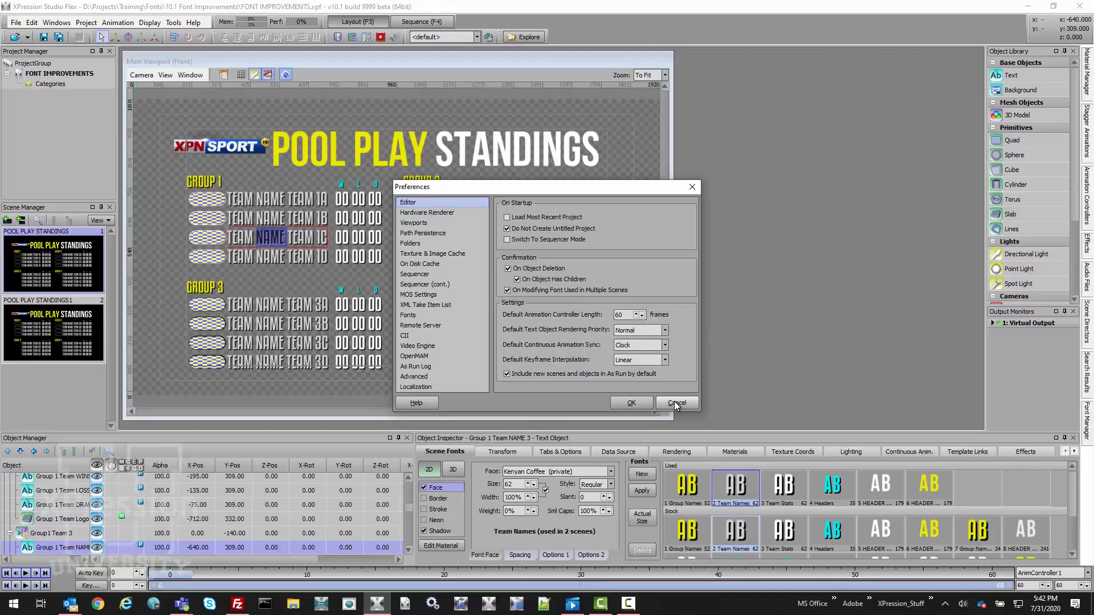
left_click(675, 404)
- Clone the shared Team Names font while increasing its size, converting only the Group 1 Team NAME 3 text to the clone
left_click(528, 484)
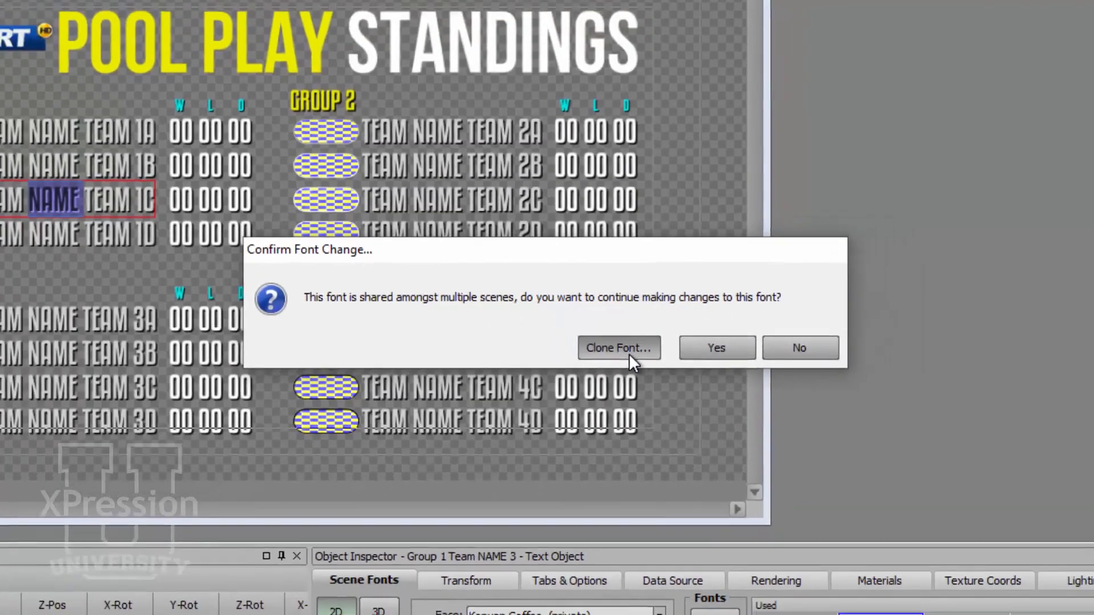
left_click(630, 357)
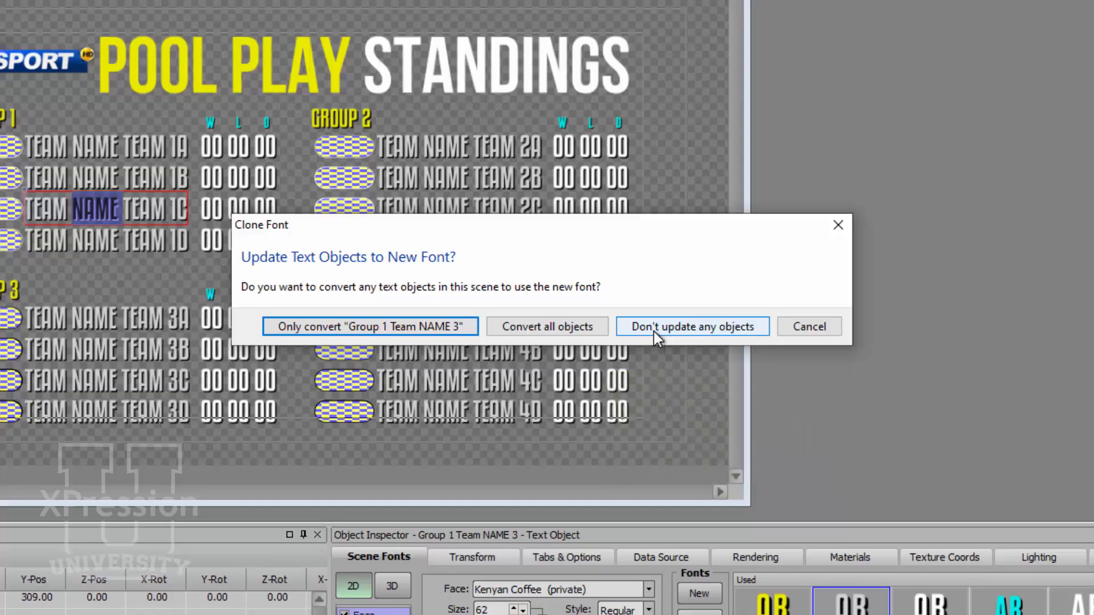
left_click(409, 325)
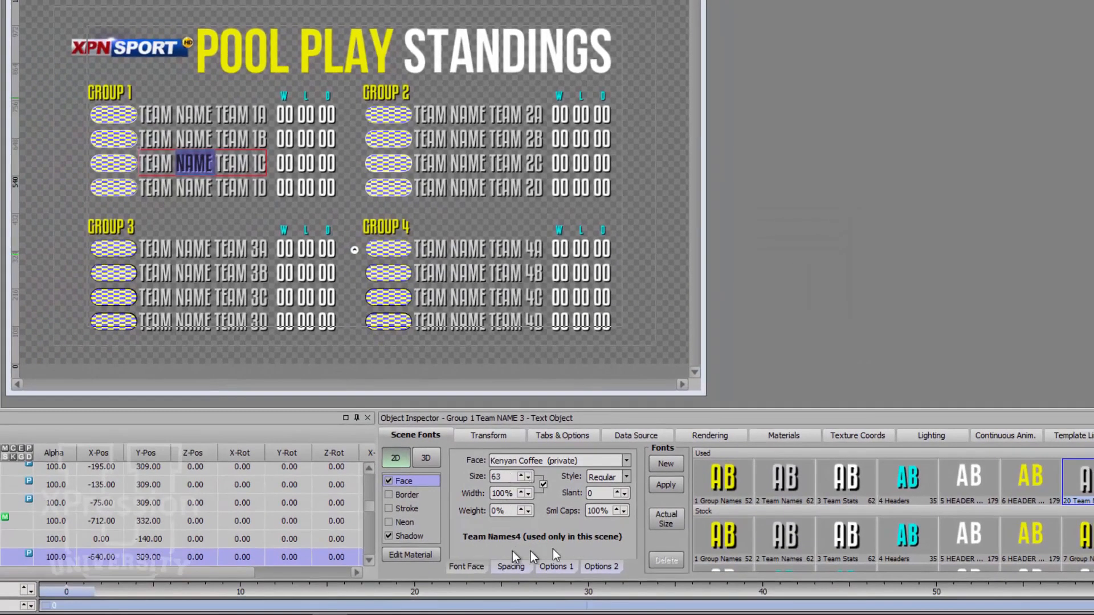
- Test the cloned team name font at size 106 and set it back to 63
left_click(520, 474)
double_click(504, 477)
type("106")
key("Return")
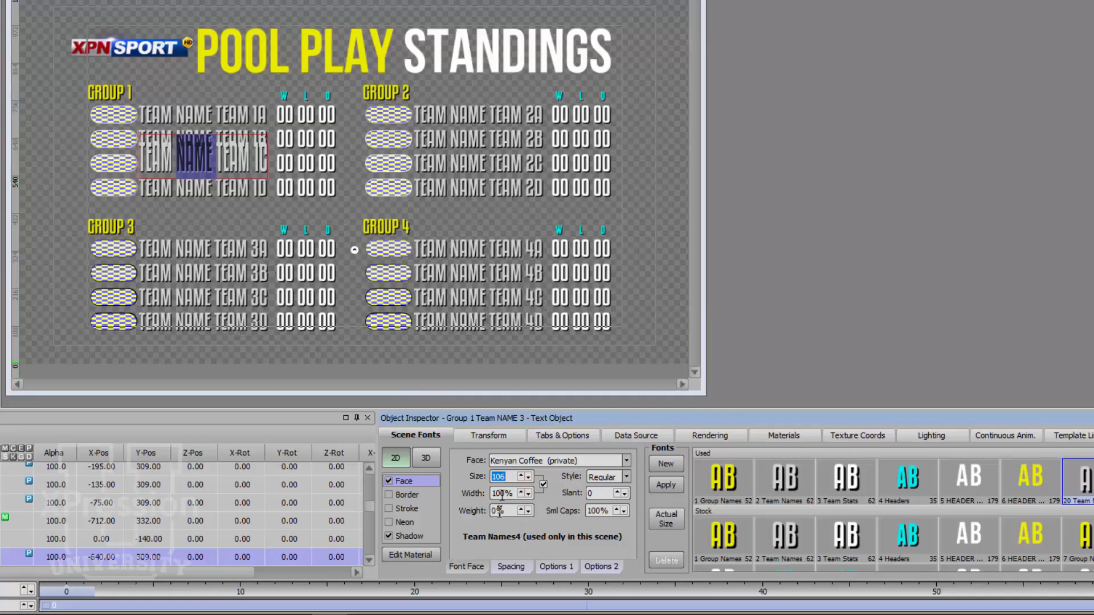
type("53")
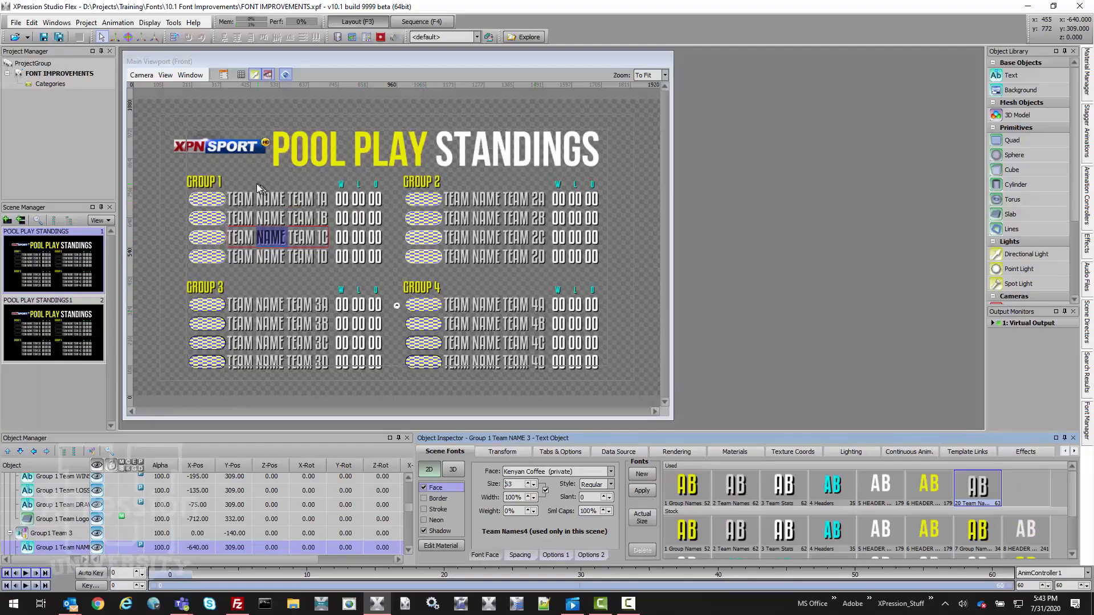
- Clone the Group Names font from the GROUP 1 heading, converting all text objects in the scene that use it
left_click(204, 186)
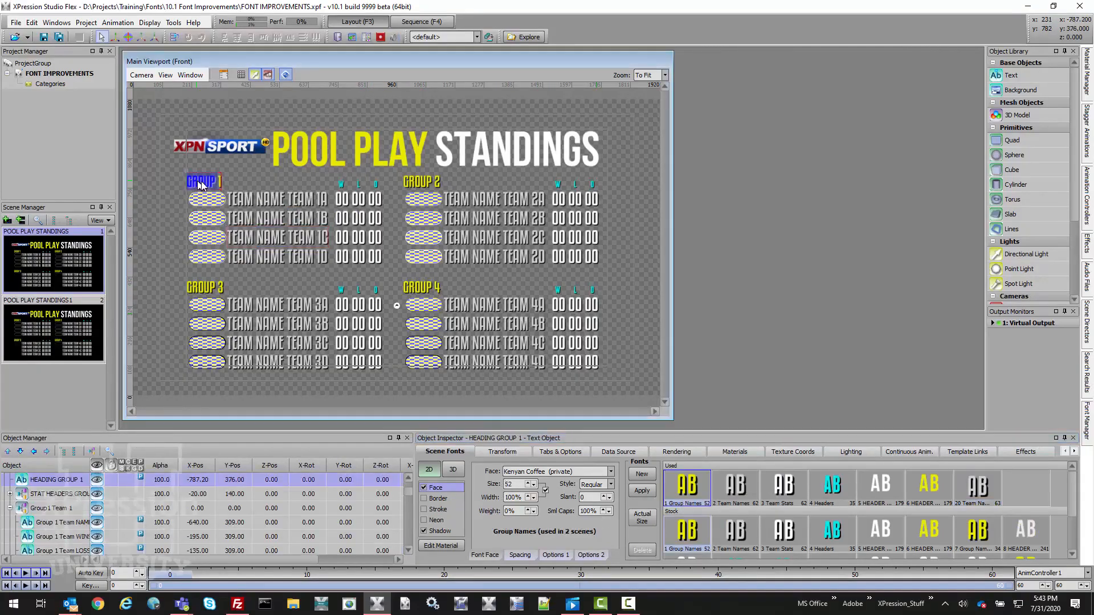
left_click(528, 484)
left_click(587, 320)
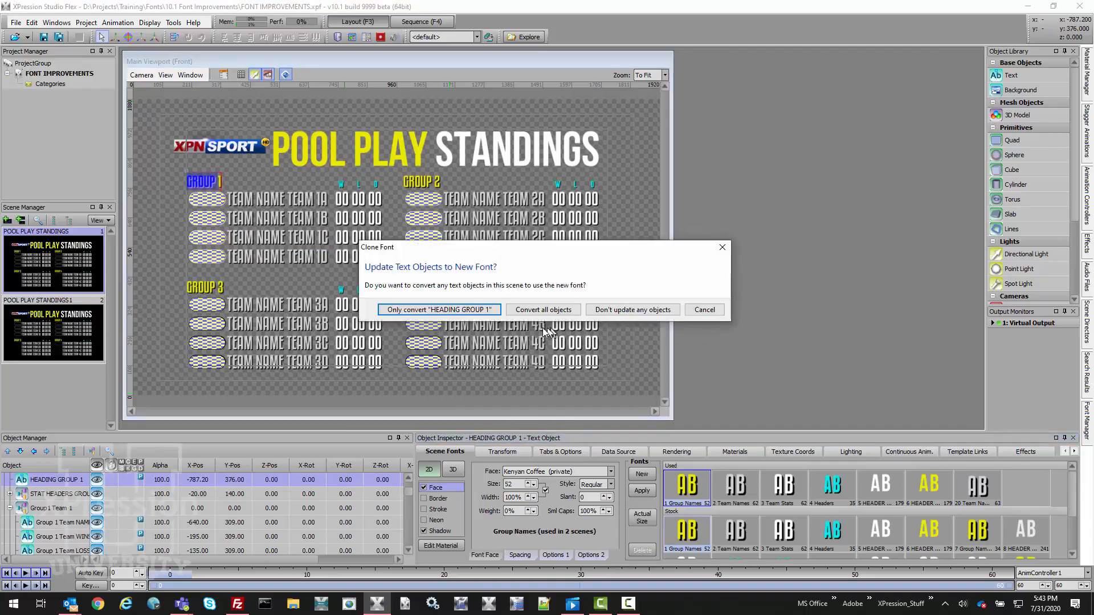
left_click(536, 311)
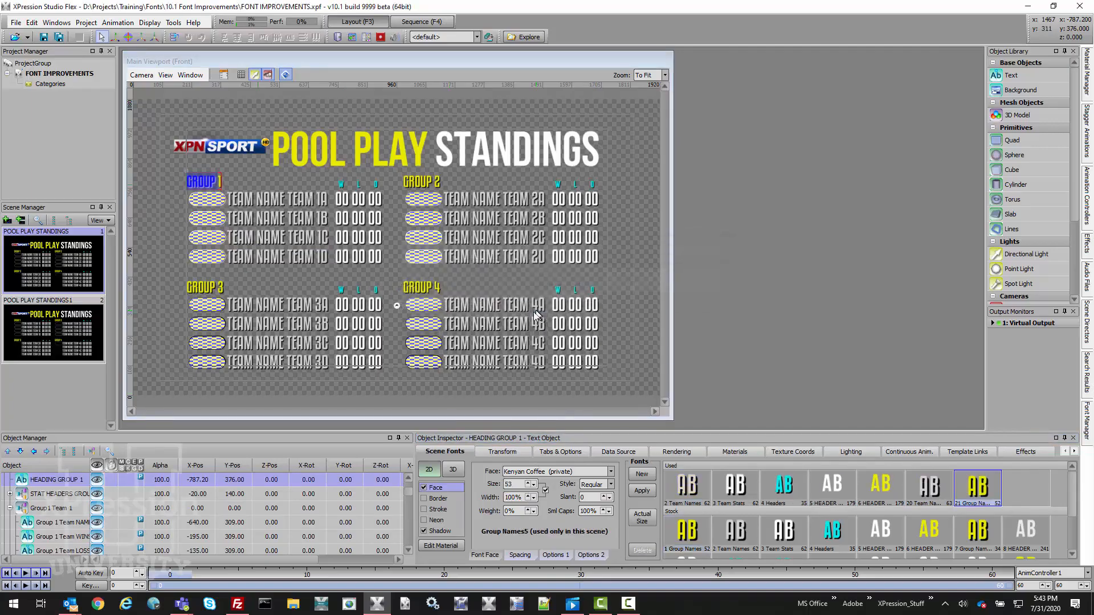
- Set the cloned group heading font's size to 100
double_click(509, 485)
type("100")
key("Return")
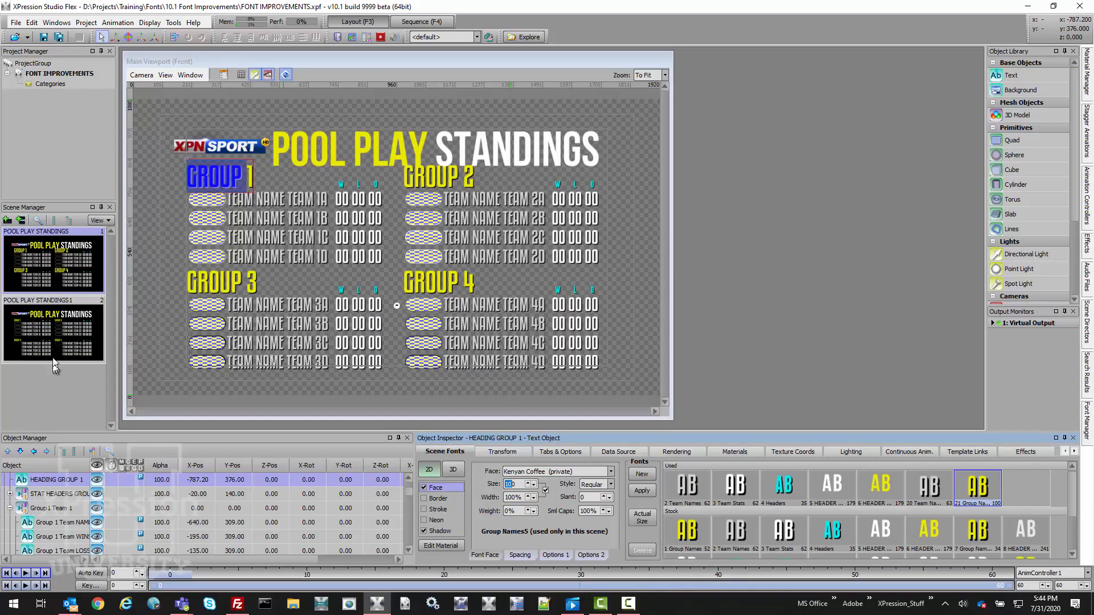
- Compare the group headings in the POOL PLAY STANDINGS and POOL PLAY STANDINGS1 scenes
left_click(52, 340)
left_click(64, 278)
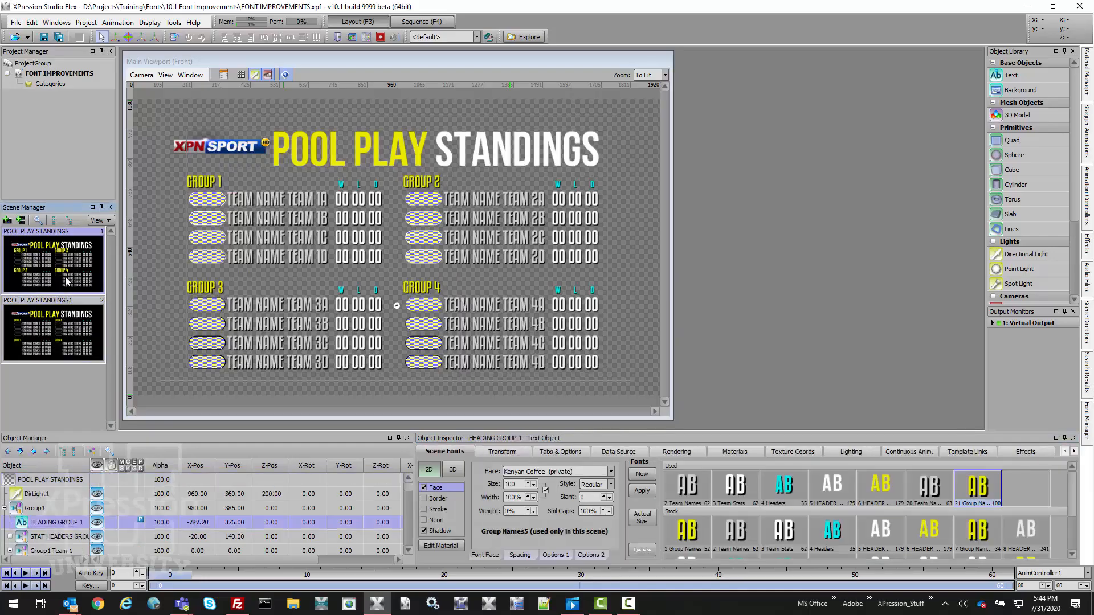
left_click(66, 326)
left_click(74, 283)
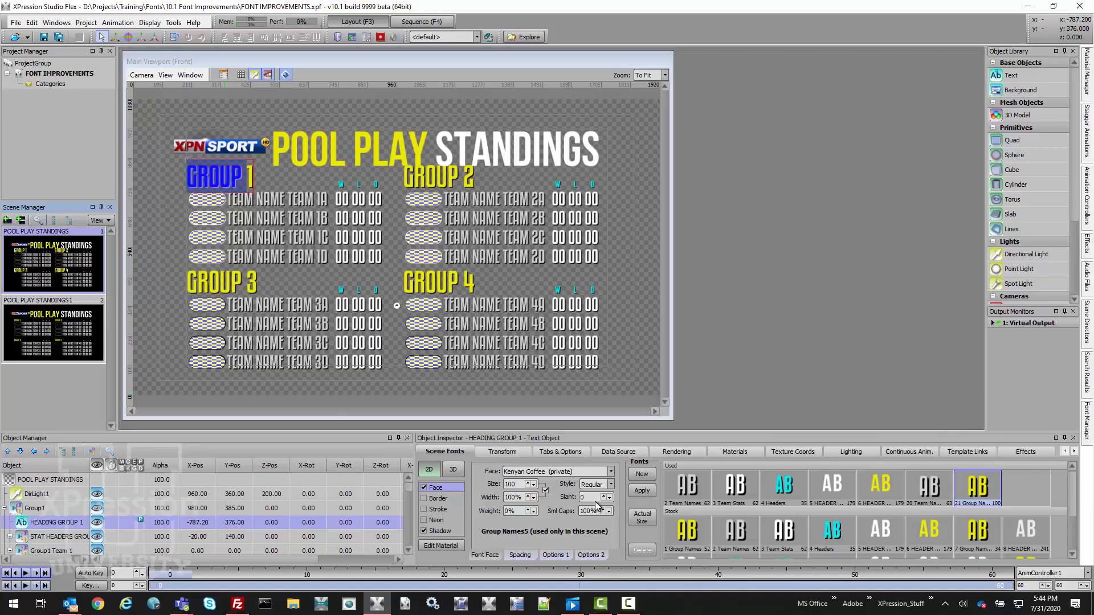
- Lock the GROUP 1 heading's Group Names5 font from changes and deletion
left_click(235, 181)
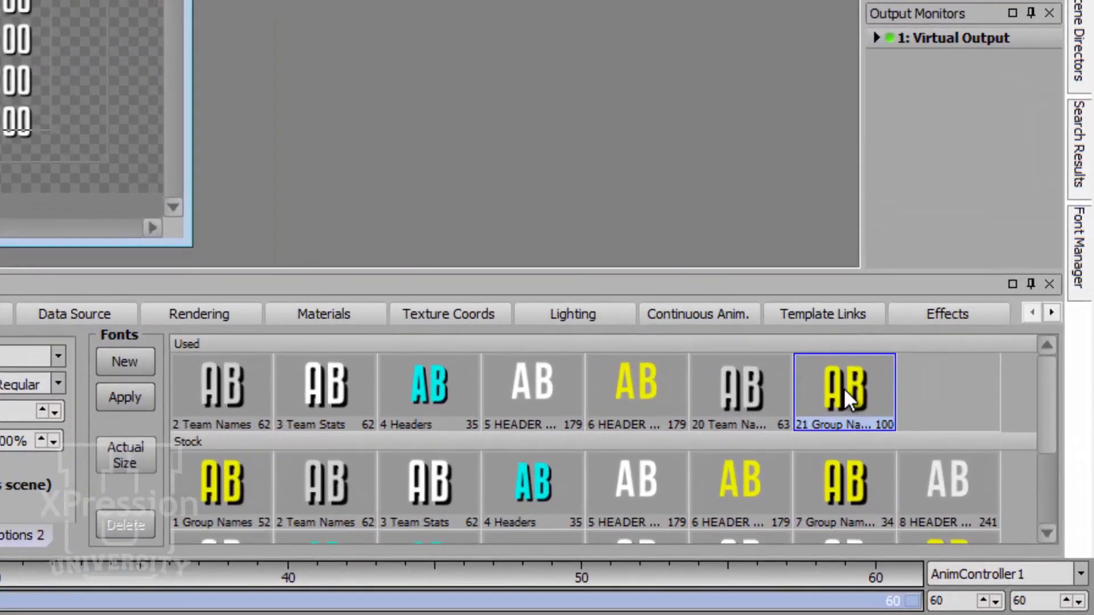
right_click(844, 392)
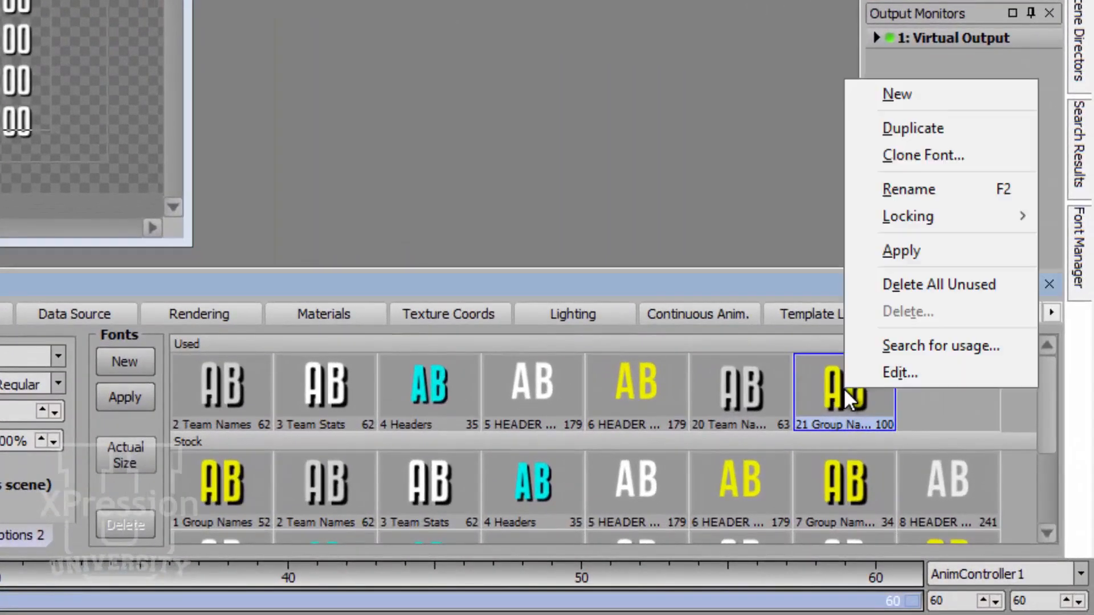
mouse_move(916, 219)
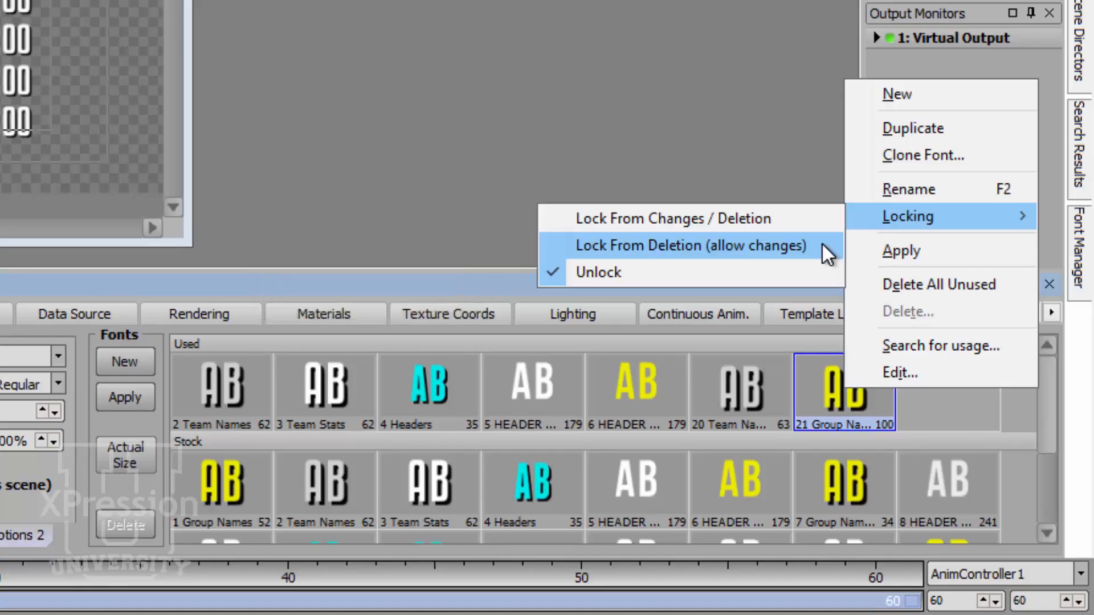
left_click(760, 223)
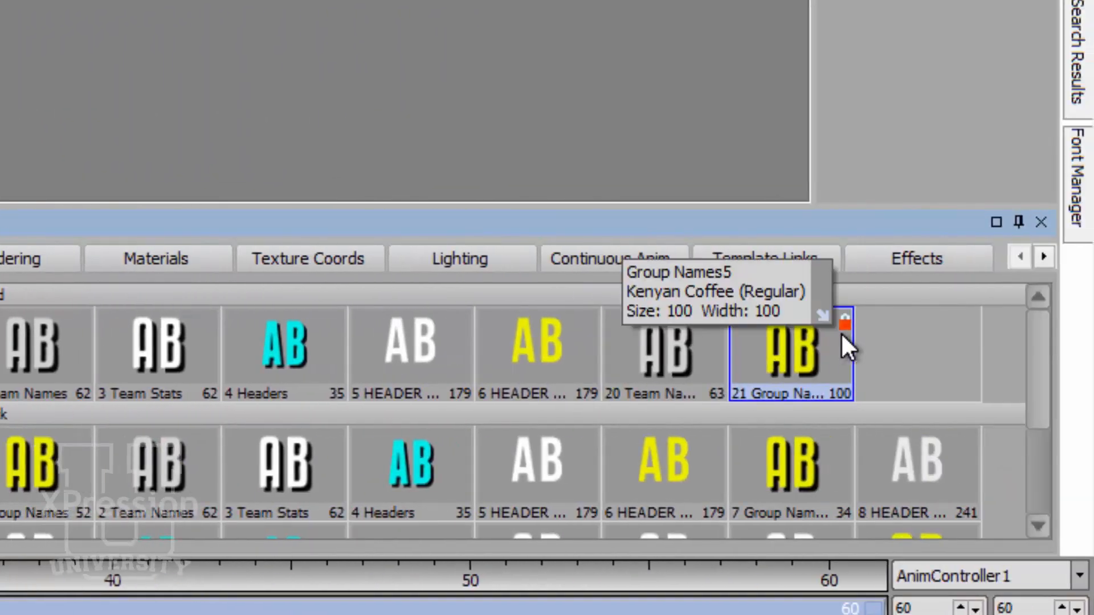
- Lock stock font 8 HEADER from deletion while allowing changes, and lock stock font 7 Group Names1 from changes and deletion
right_click(885, 447)
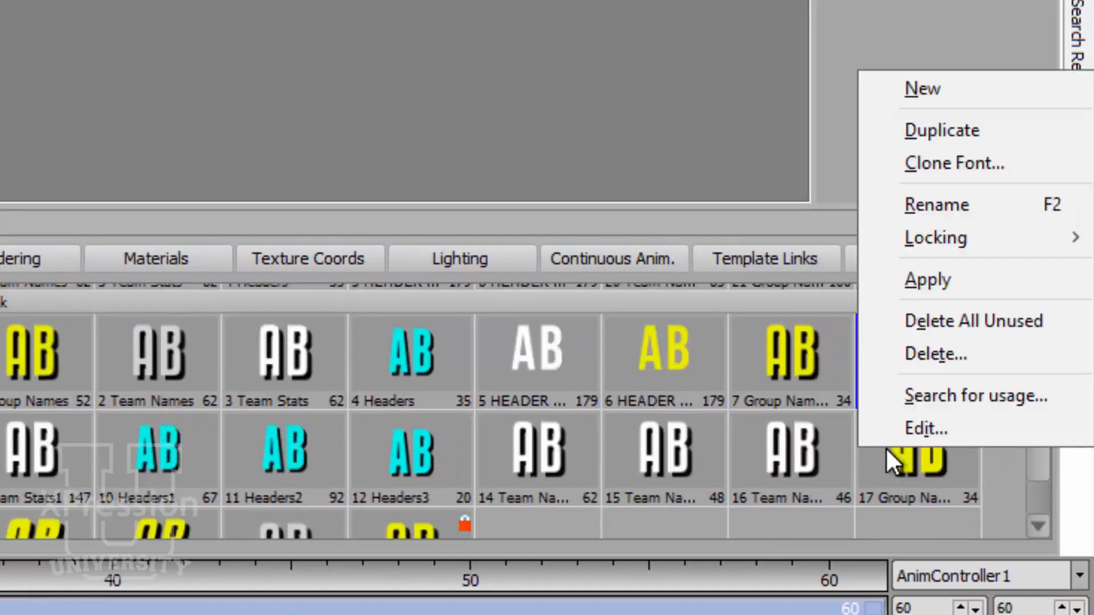
mouse_move(925, 243)
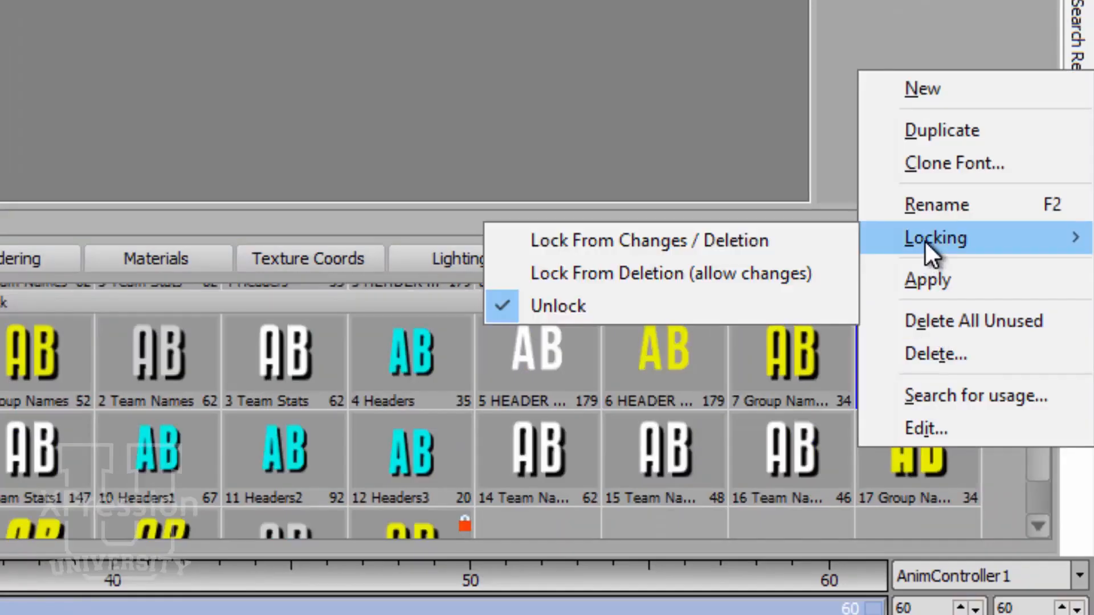
left_click(790, 277)
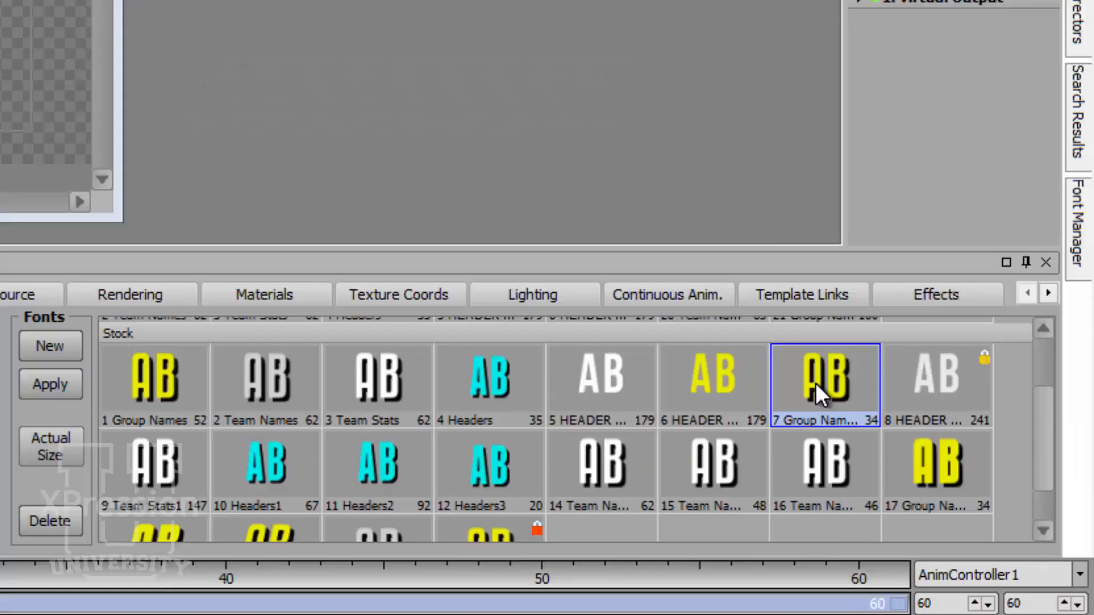
right_click(973, 489)
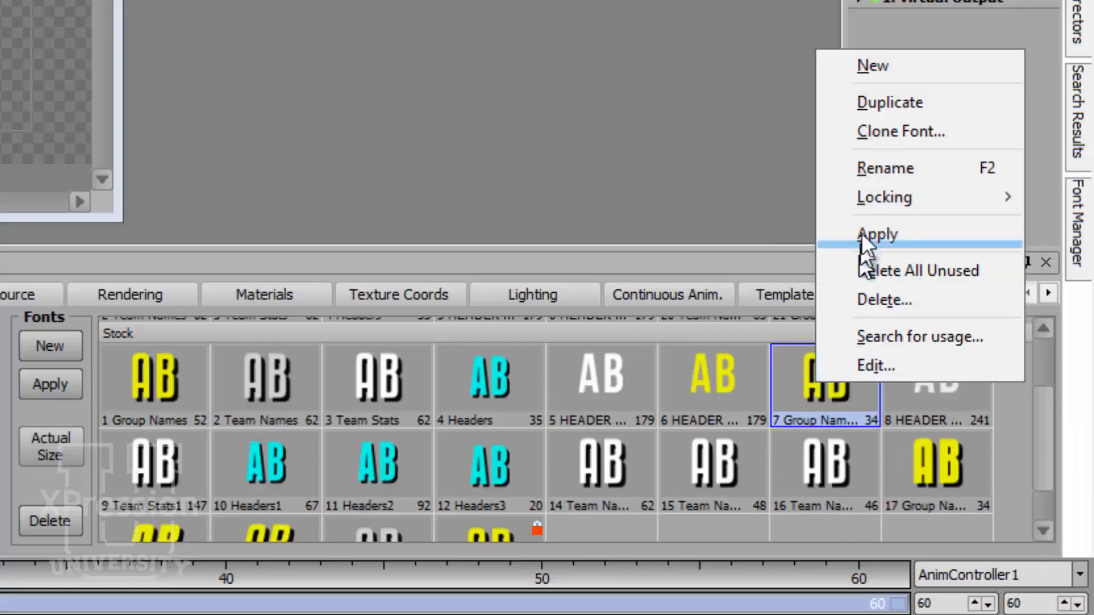
left_click(740, 203)
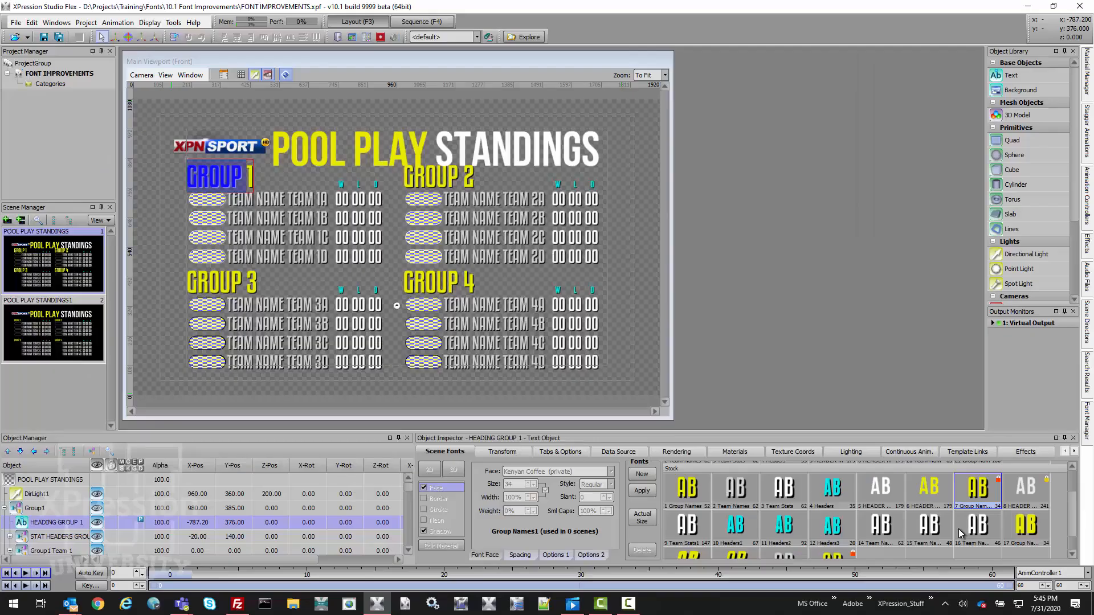
- Inspect the locked Group Names1 font in the Font Editor and close it without saving
right_click(978, 487)
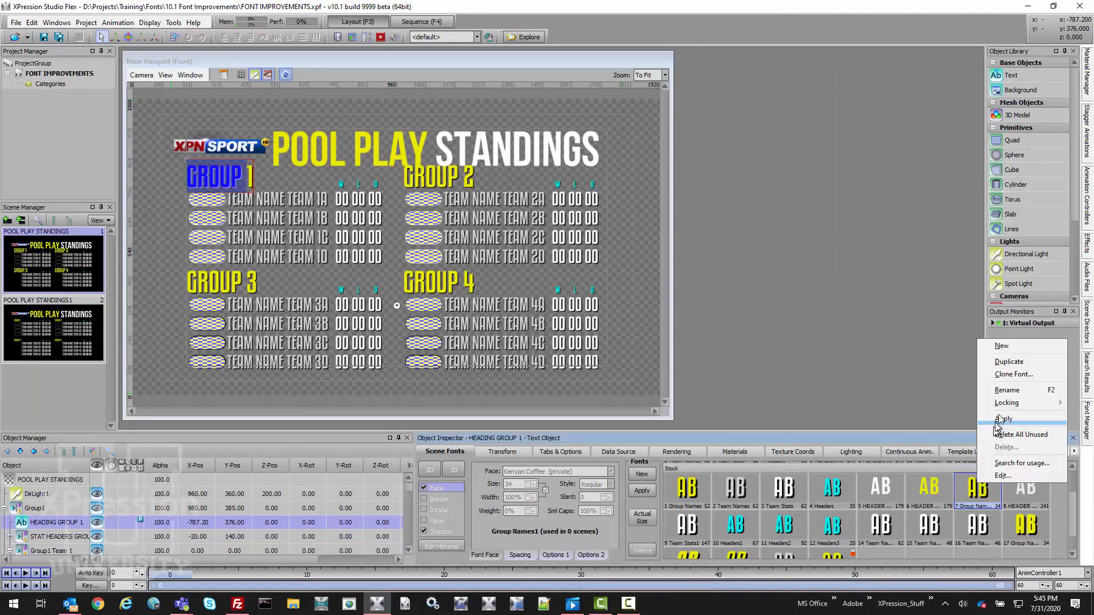
left_click(1009, 476)
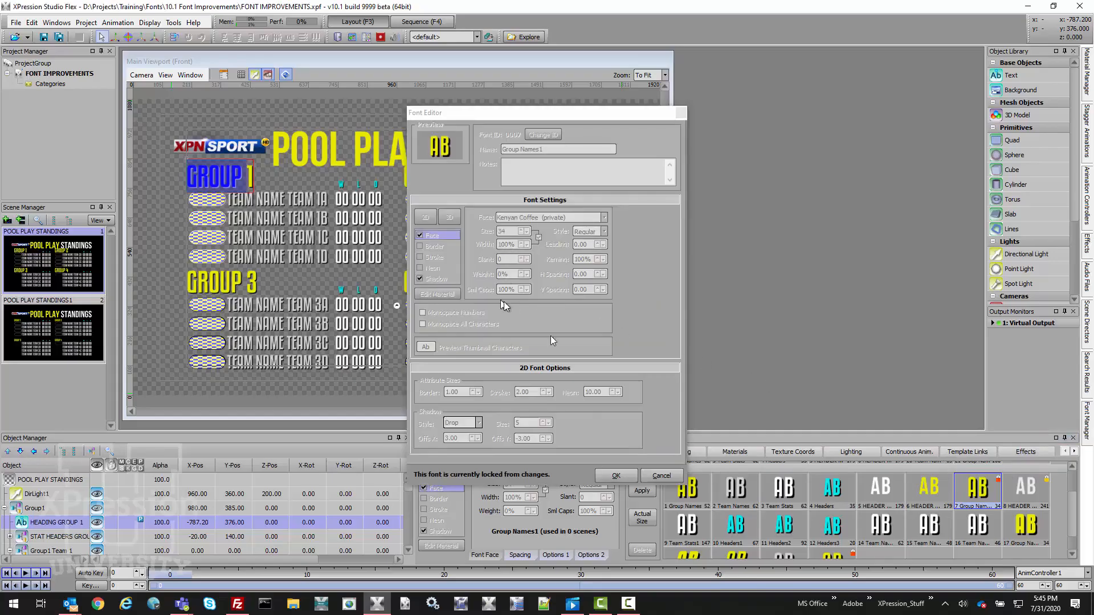
left_click(666, 476)
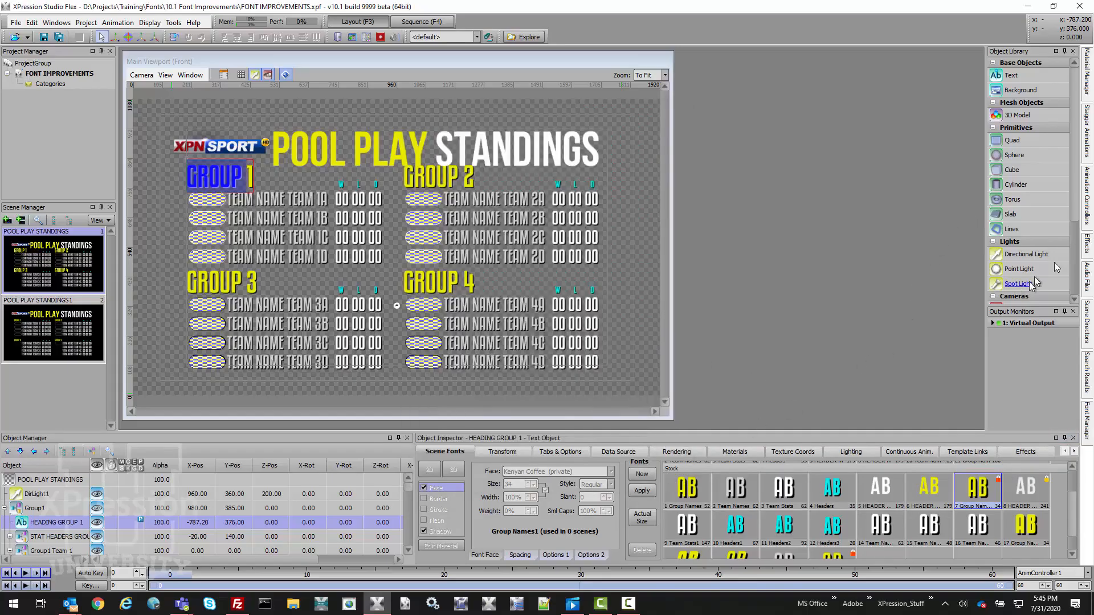
- Open the Font Manager and keep it docked open
mouse_move(1091, 194)
mouse_move(1085, 420)
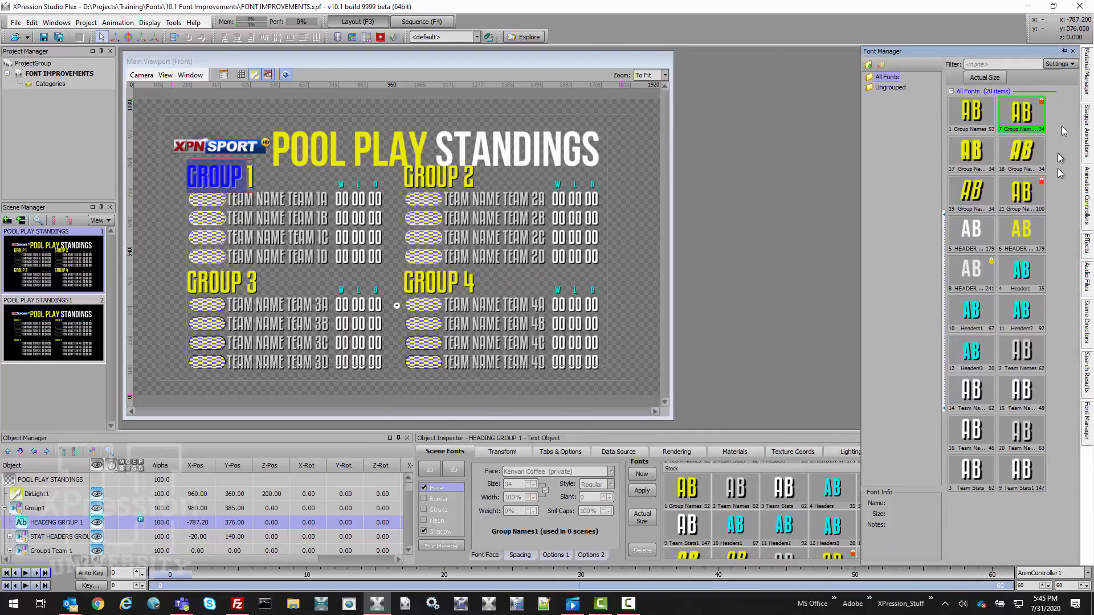
left_click(1064, 51)
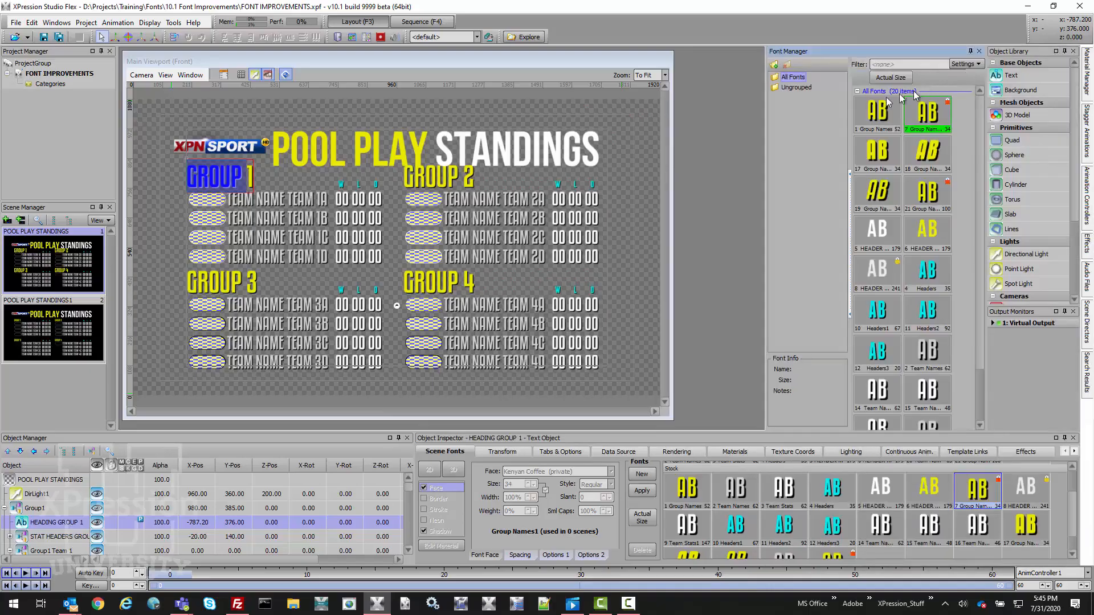
- Check the locking options available for font 7 Group Names1 in the Font Manager without changing them
right_click(929, 115)
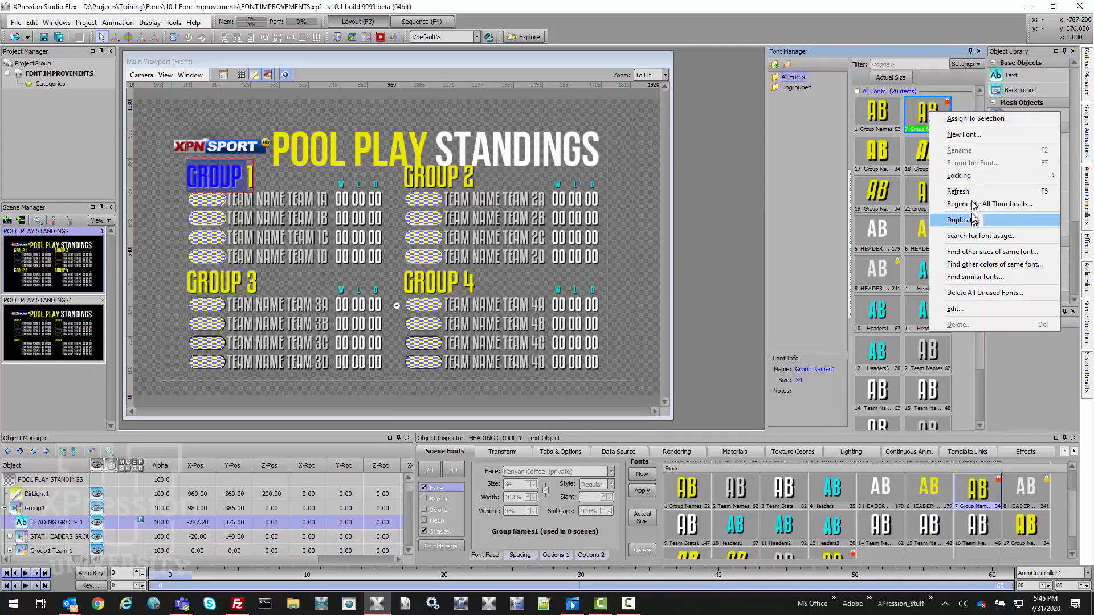
mouse_move(973, 179)
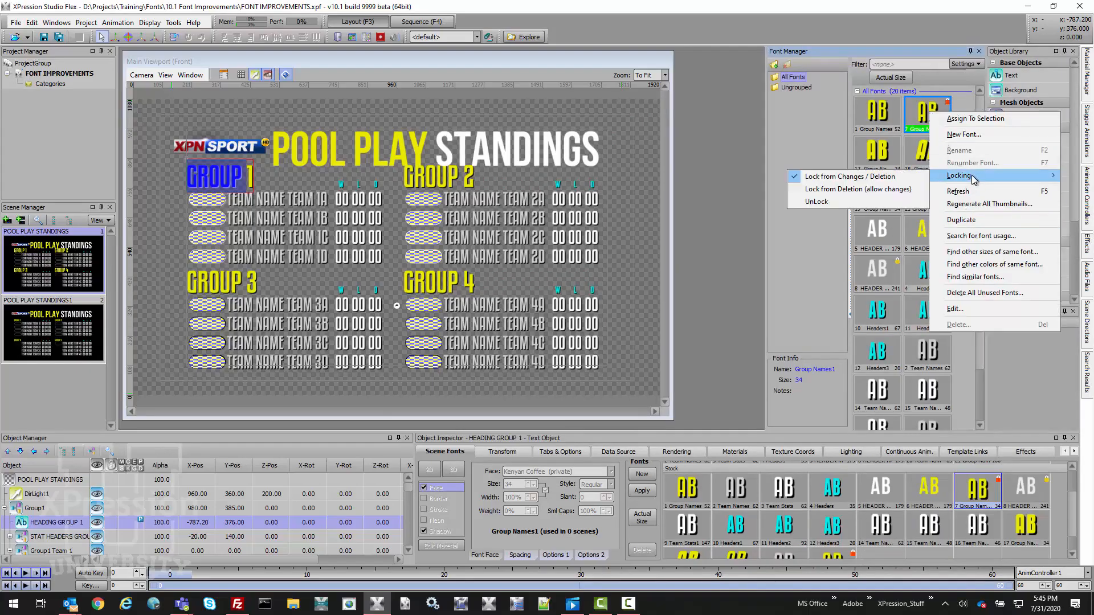
left_click(824, 122)
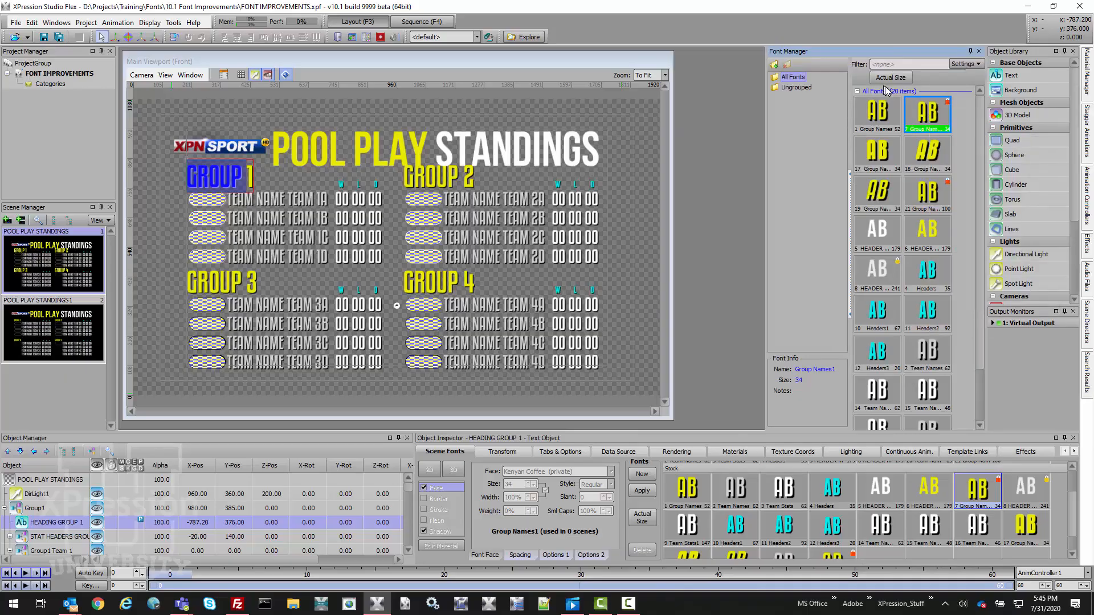
- Preview the Font Manager thumbnails at actual size and return them to the uniform thumbnail size
left_click_drag(977, 114, 979, 224)
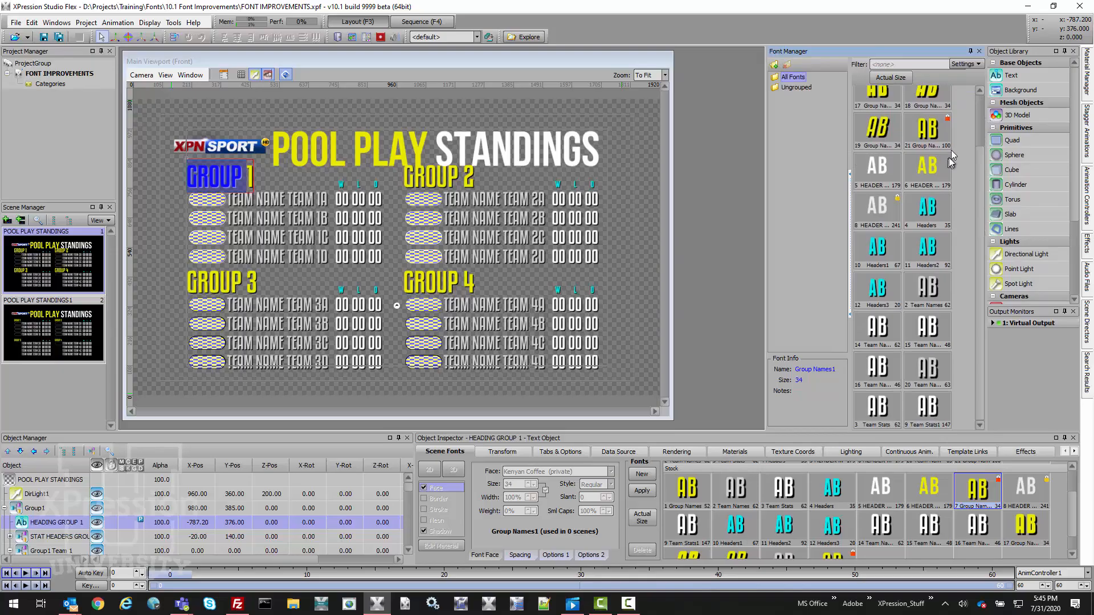
left_click(899, 78)
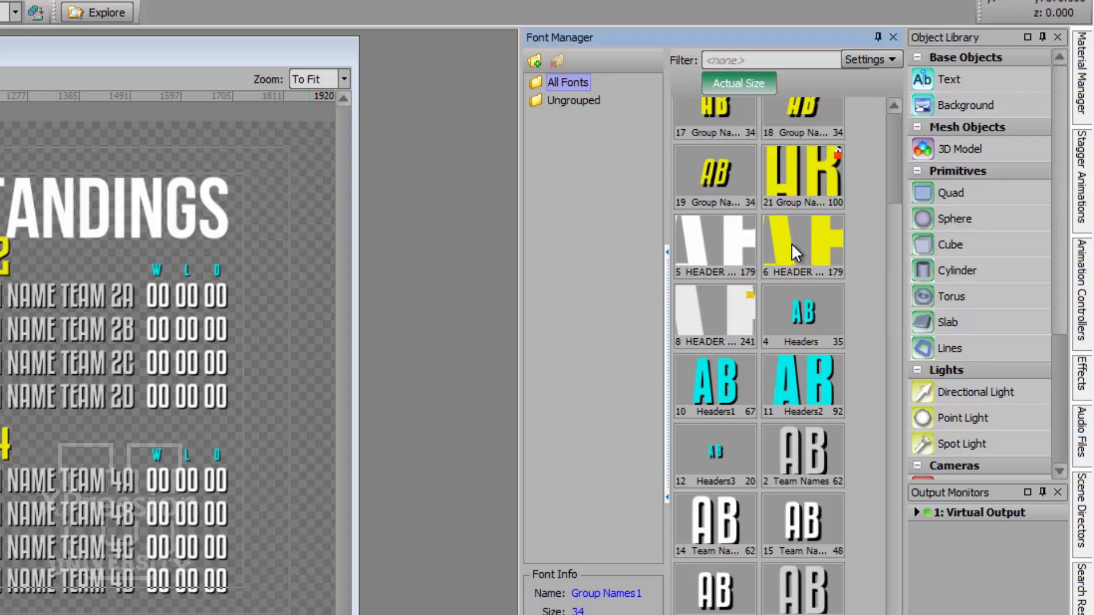
left_click(730, 78)
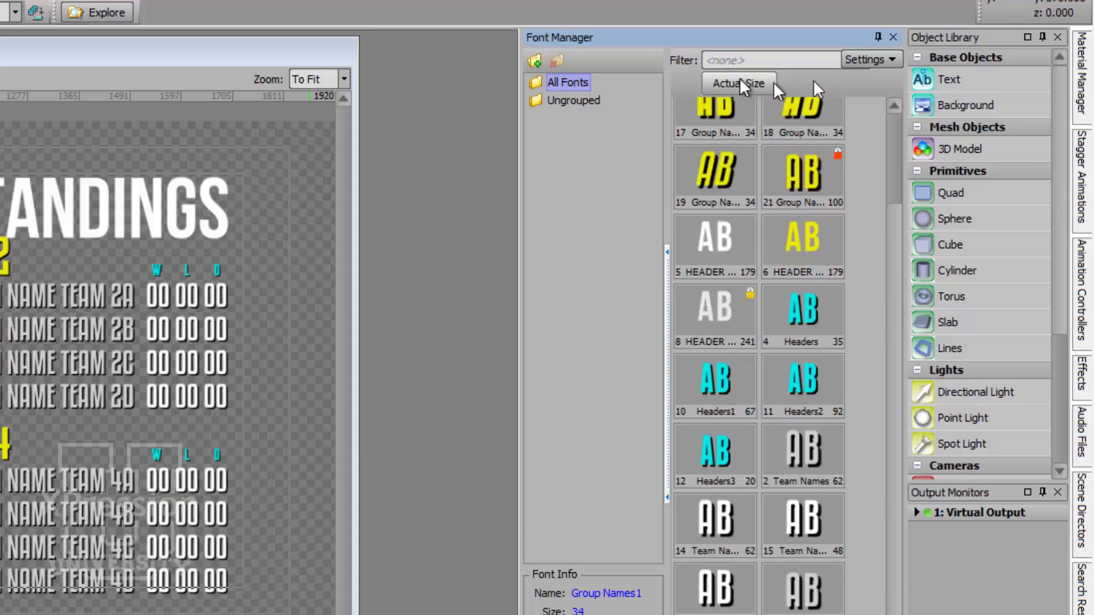
- Sort the Font Manager's fonts by unique ID and return them to ascending name order
left_click(886, 61)
mouse_move(891, 81)
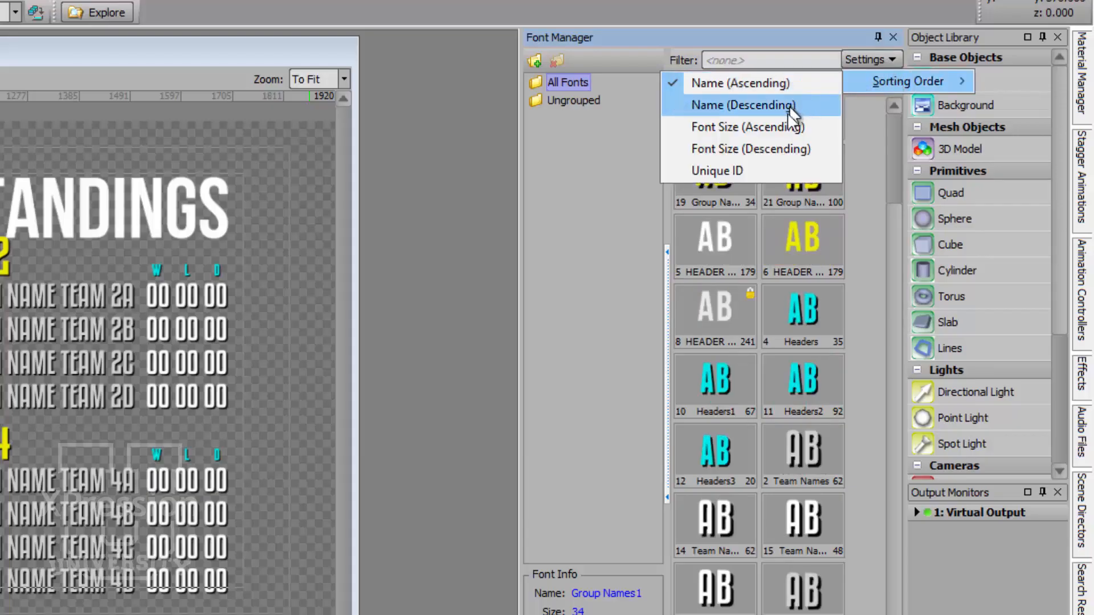
left_click(782, 170)
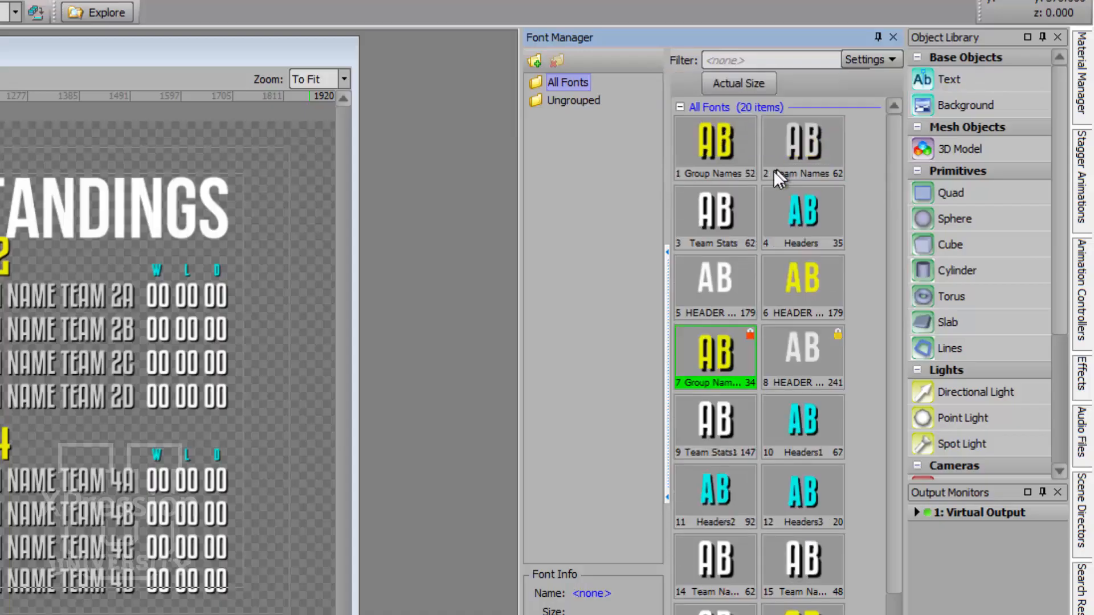
left_click(868, 59)
mouse_move(882, 87)
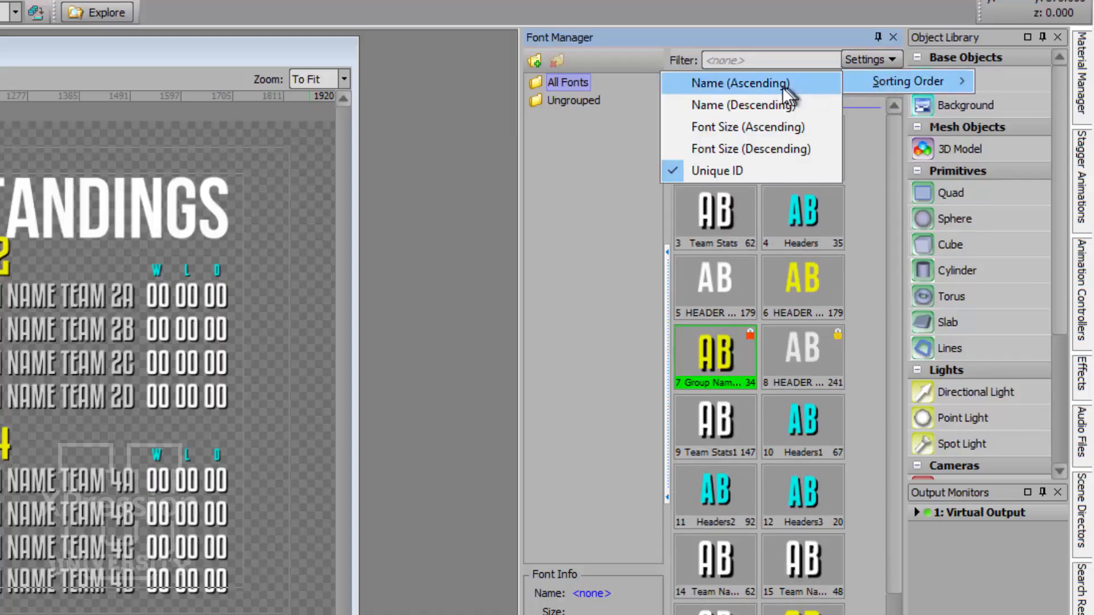
left_click(757, 81)
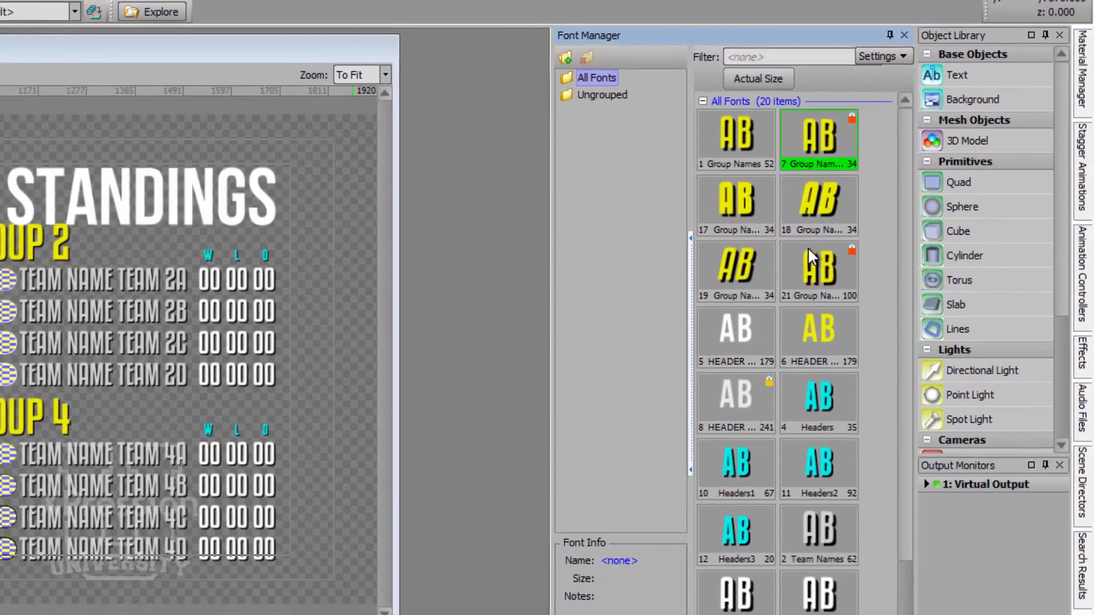
- Unlock font 21 Group Names5 in the Font Manager
right_click(794, 267)
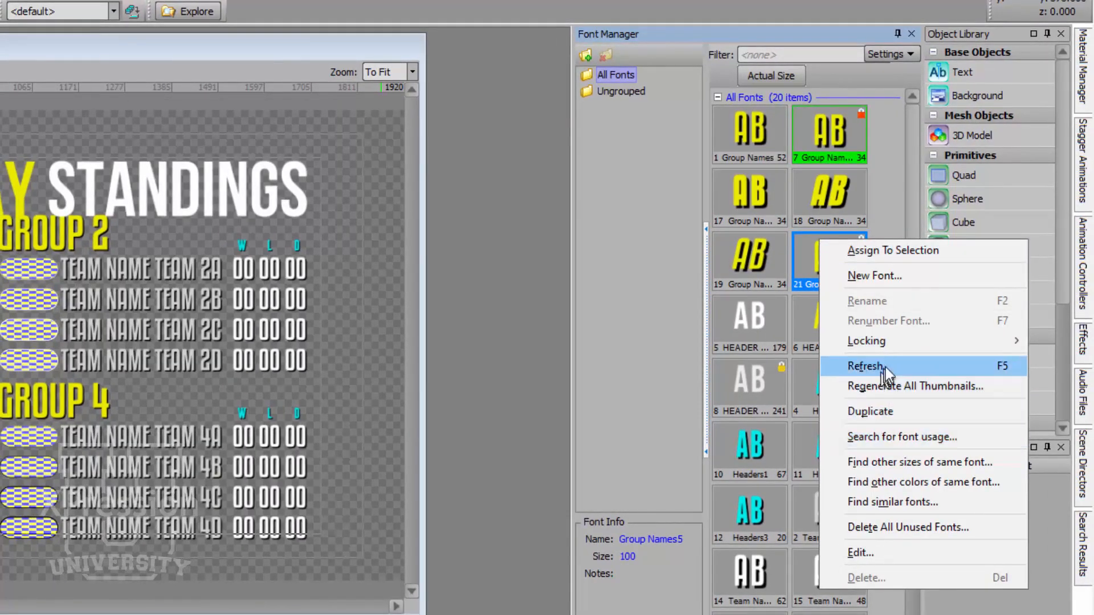
mouse_move(887, 342)
left_click(739, 383)
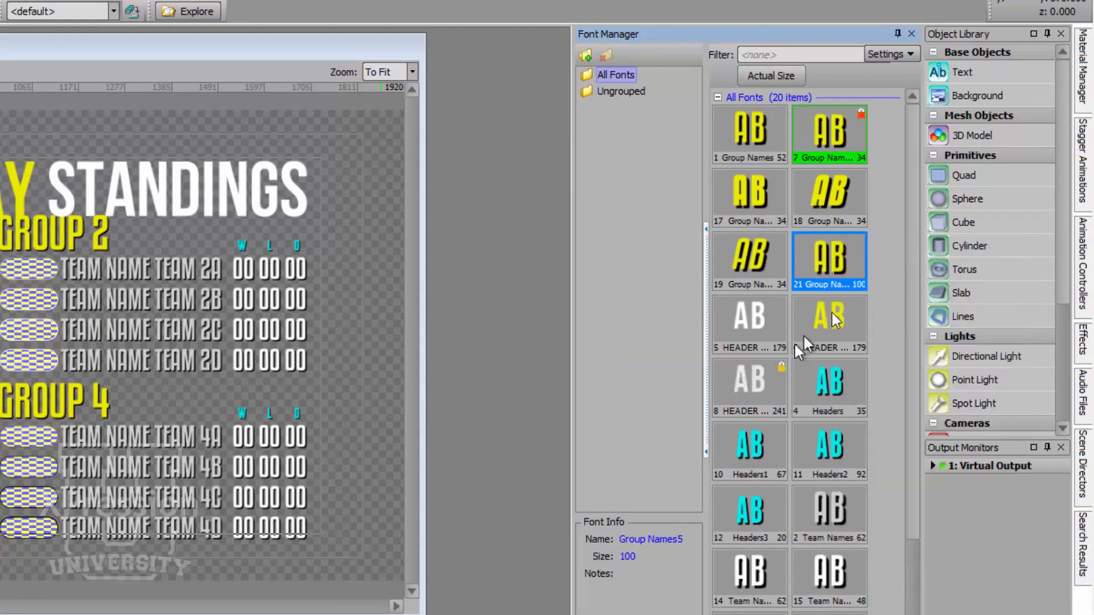
- Add the note "this is the main font for group names as of today july 31 2020" to font 21 Group Names5
right_click(827, 245)
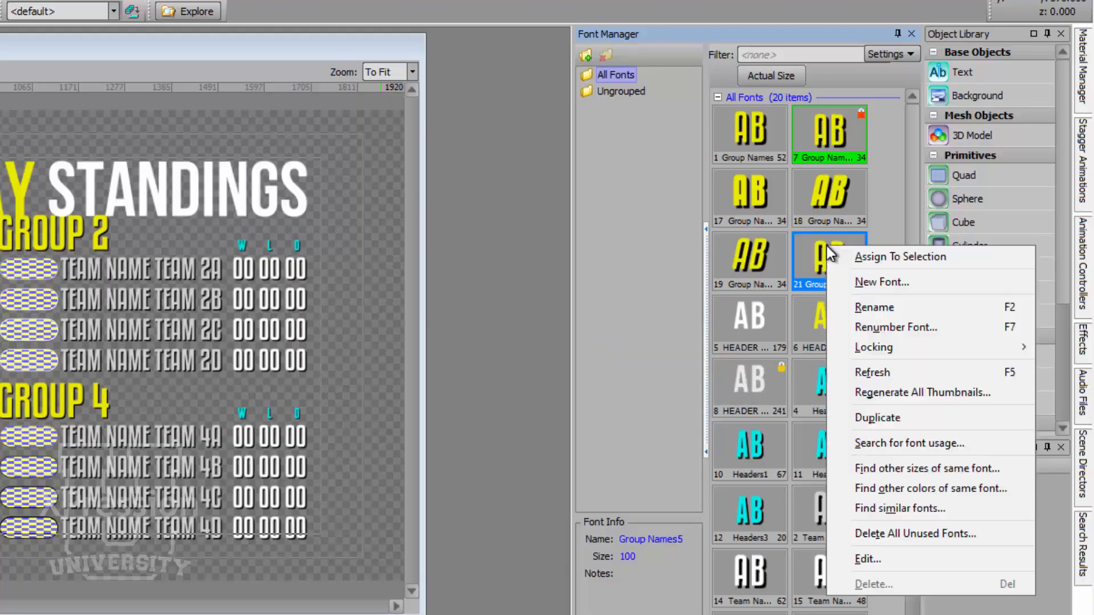
left_click(867, 558)
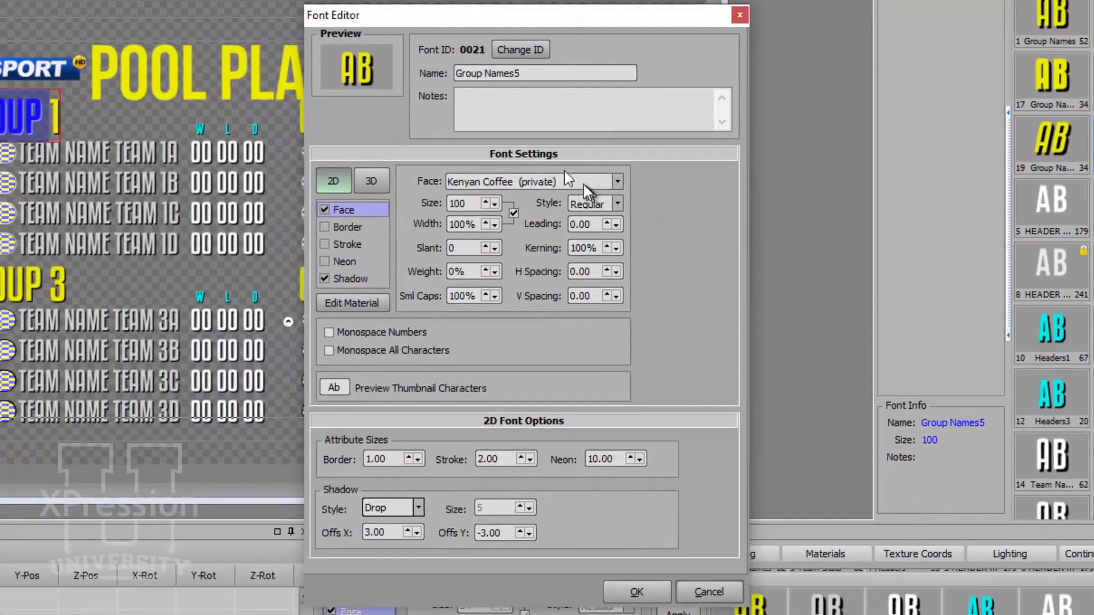
left_click(541, 111)
type("this is th")
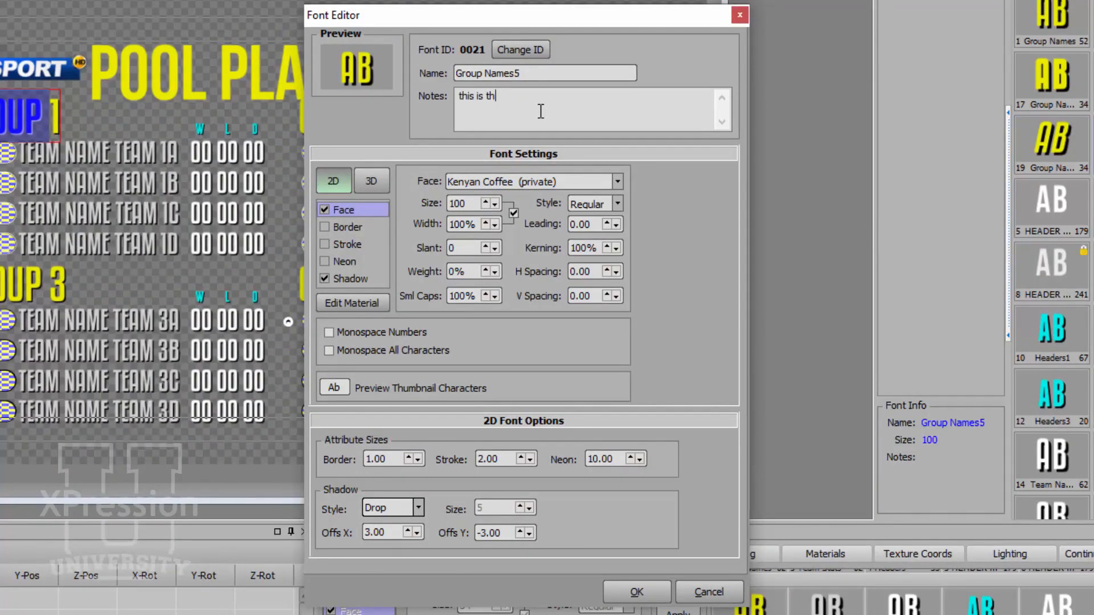
type("e ma")
type("on")
key("BackSpace")
key("BackSpace")
type("in font for group names")
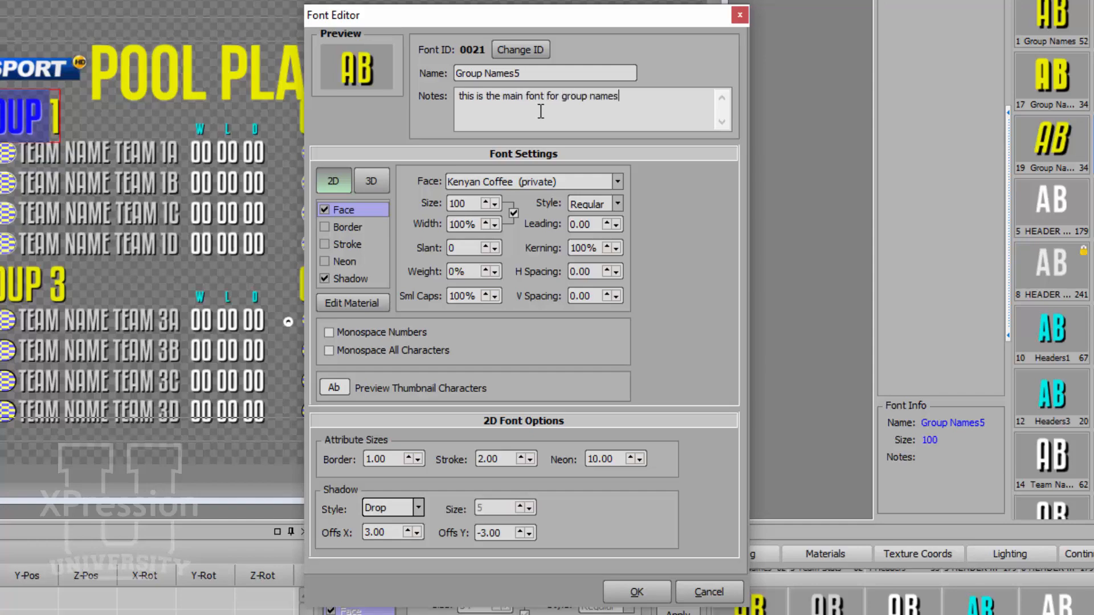
type(" as of today july 31 2020")
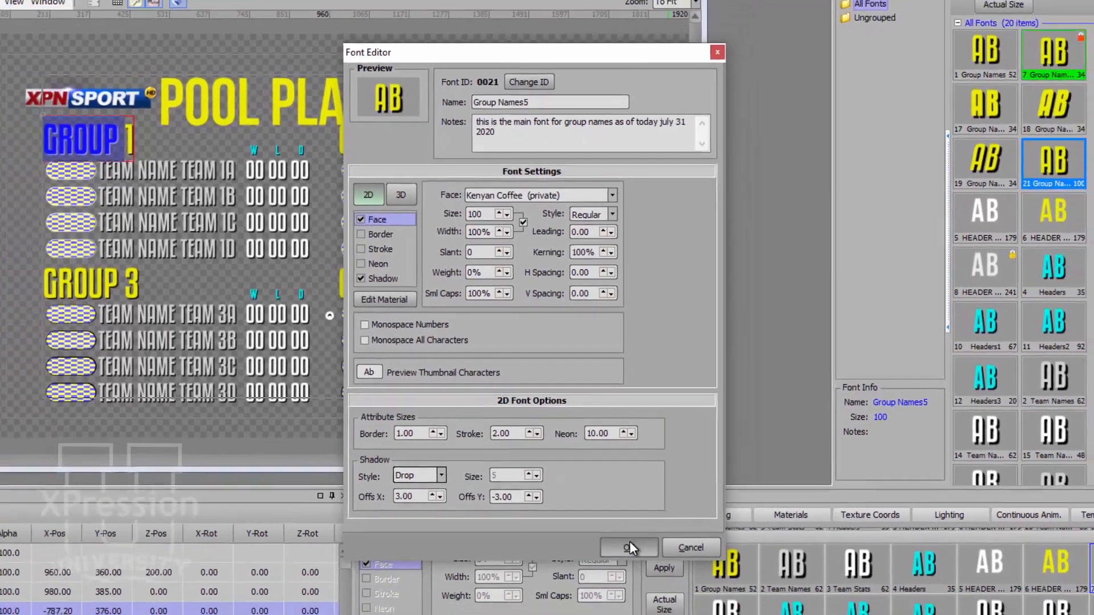
left_click(637, 591)
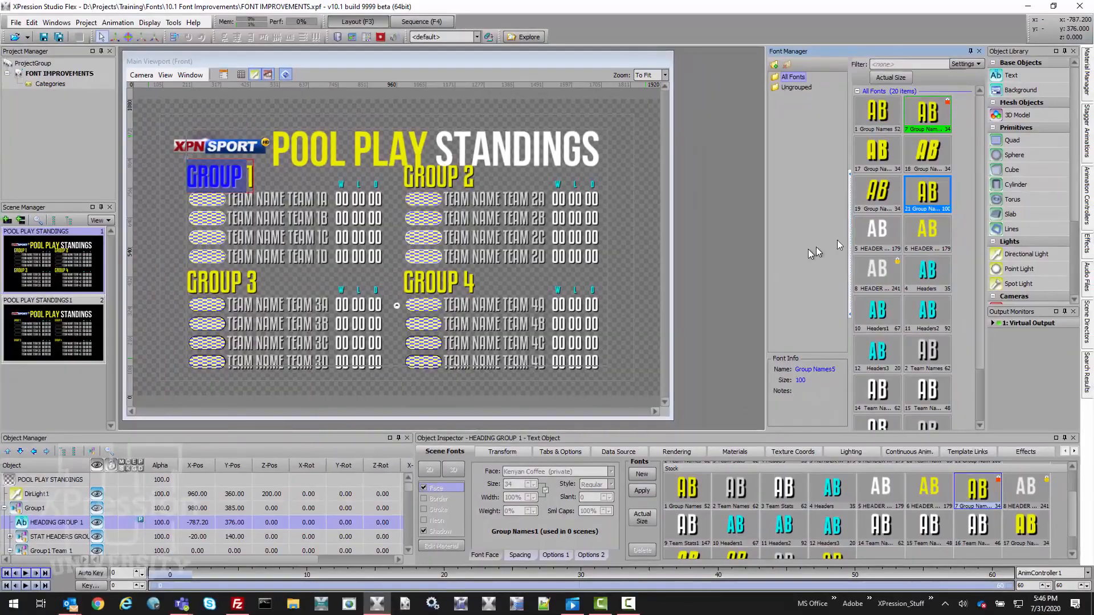
- Examine the notes of font 21 Group Names5 against neighbouring fonts in the Font Manager and locate it among the stock fonts
mouse_move(924, 201)
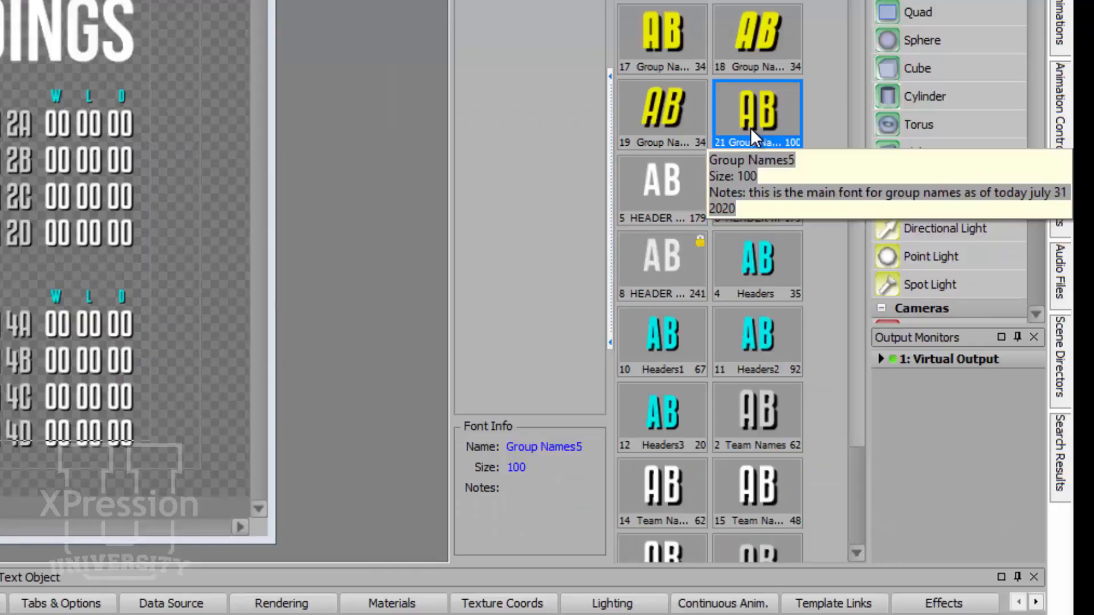
left_click(636, 35)
left_click(657, 108)
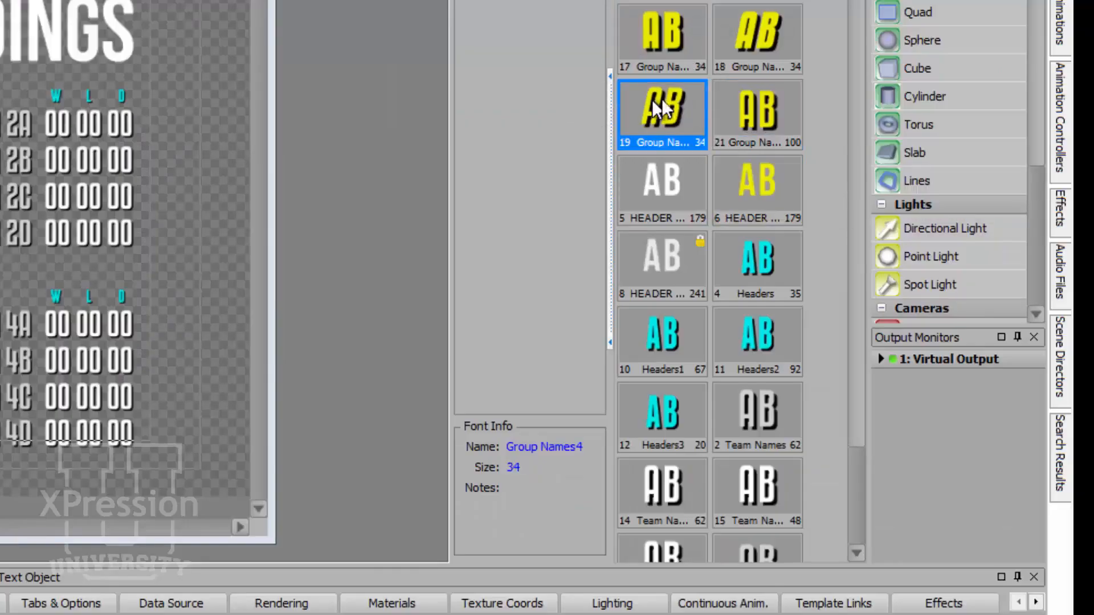
left_click(744, 105)
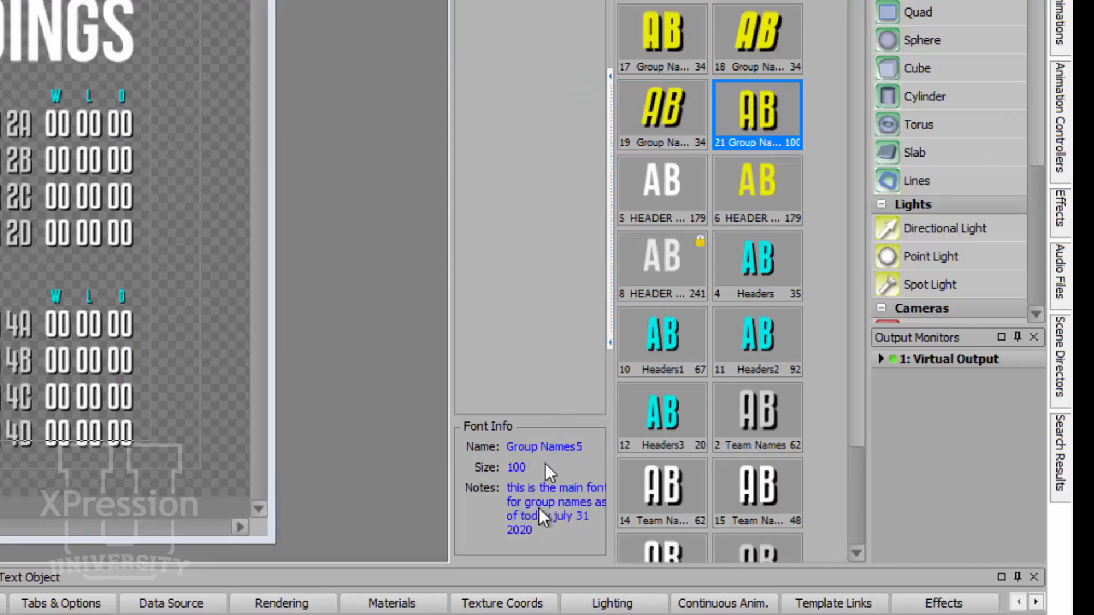
left_click(674, 106)
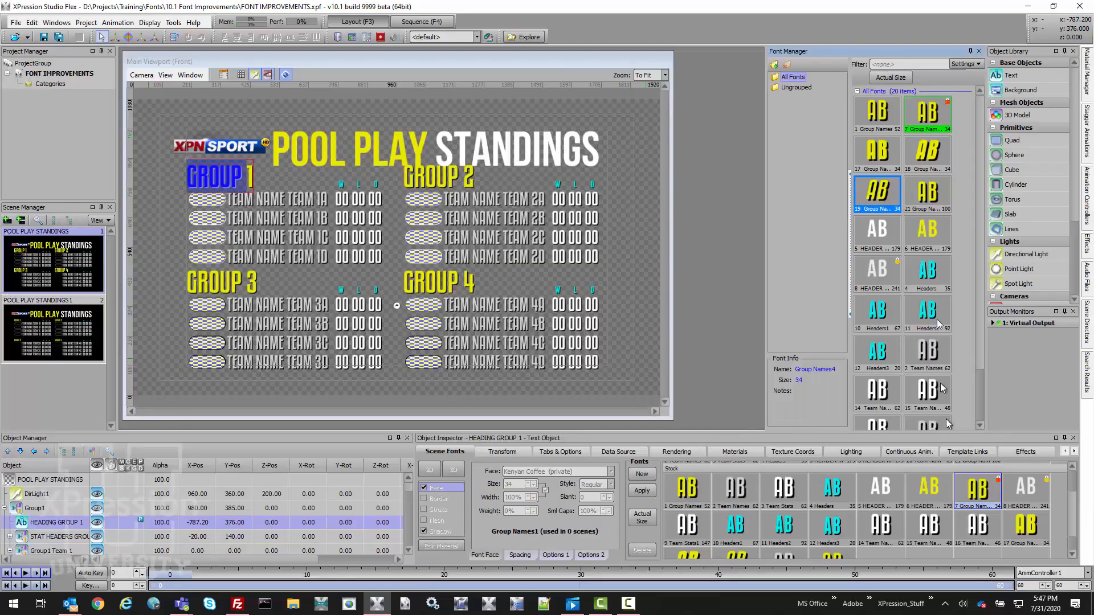
left_click(928, 191)
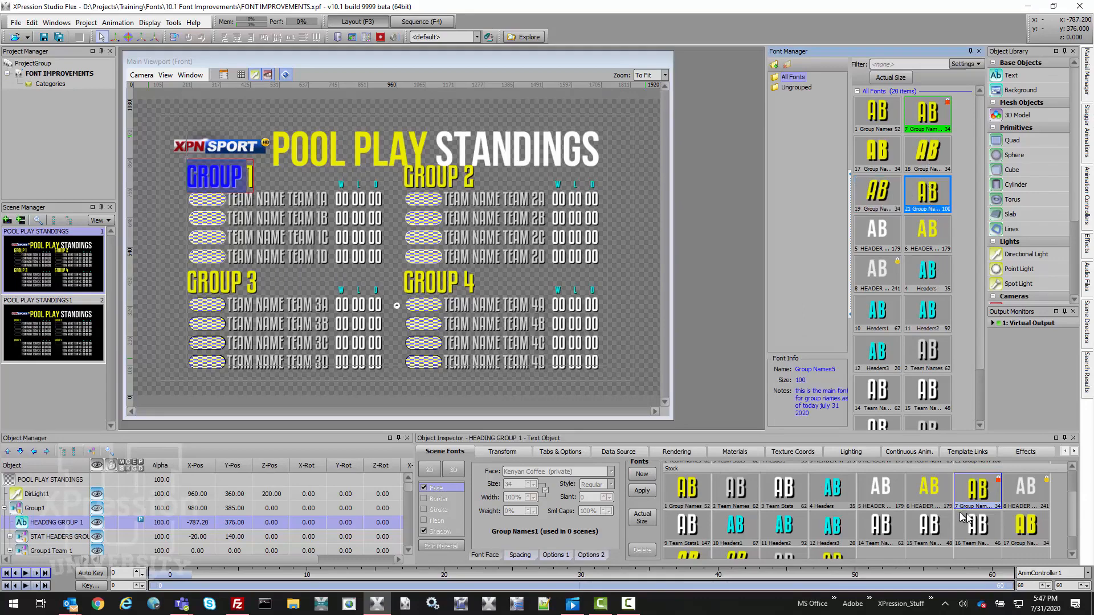
scroll(880, 536, "down", 1)
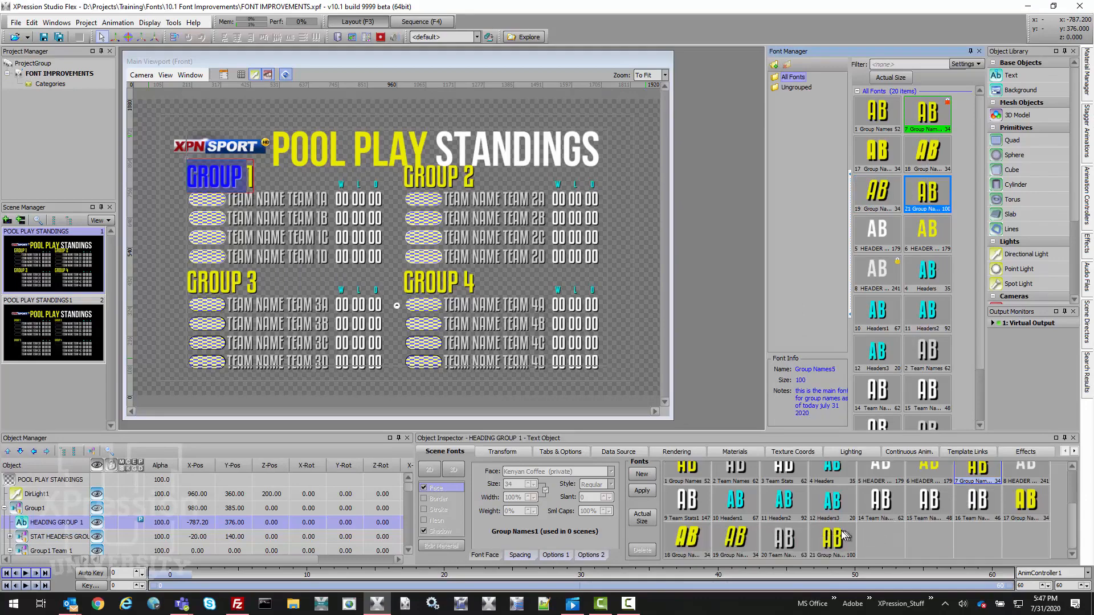
mouse_move(814, 539)
- Find other sizes of font 1 Group Names in the Font Manager and clear the resulting filter
left_click(878, 113)
right_click(877, 112)
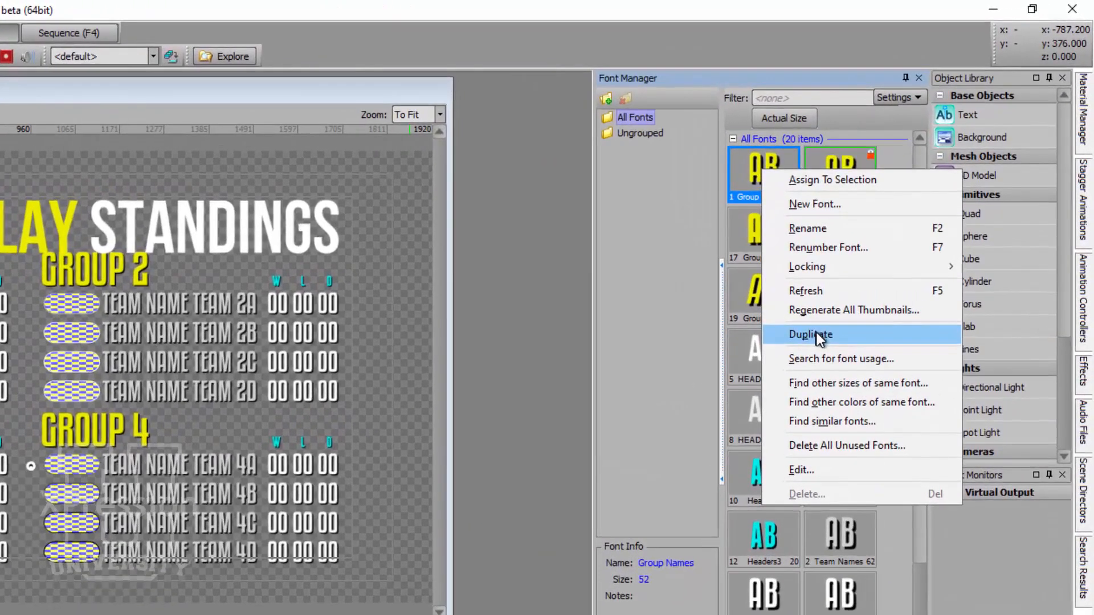
left_click(845, 383)
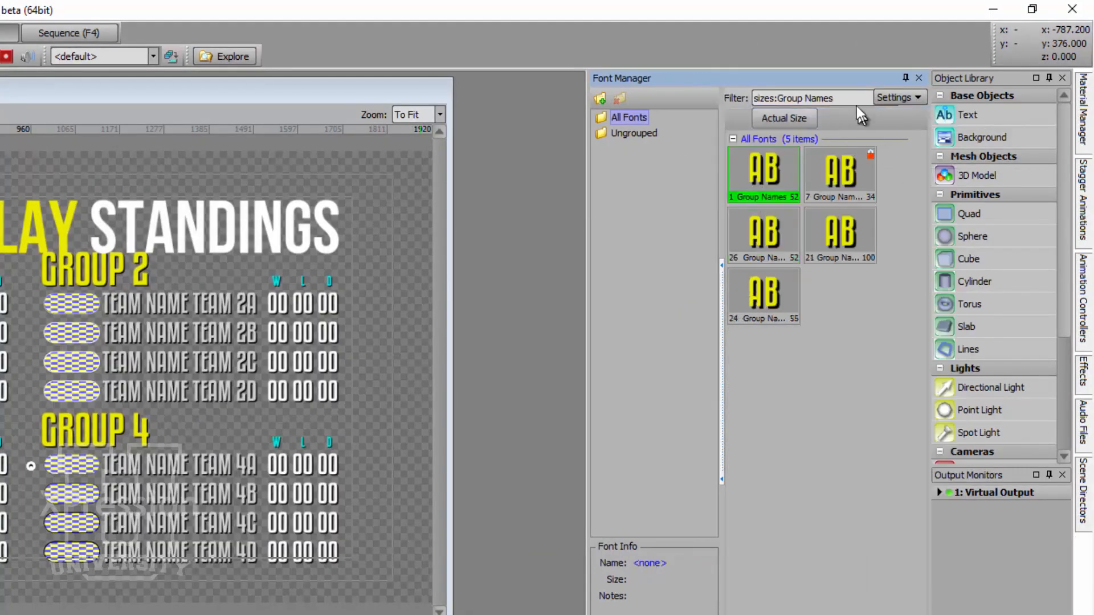
left_click_drag(836, 97, 666, 98)
key("BackSpace")
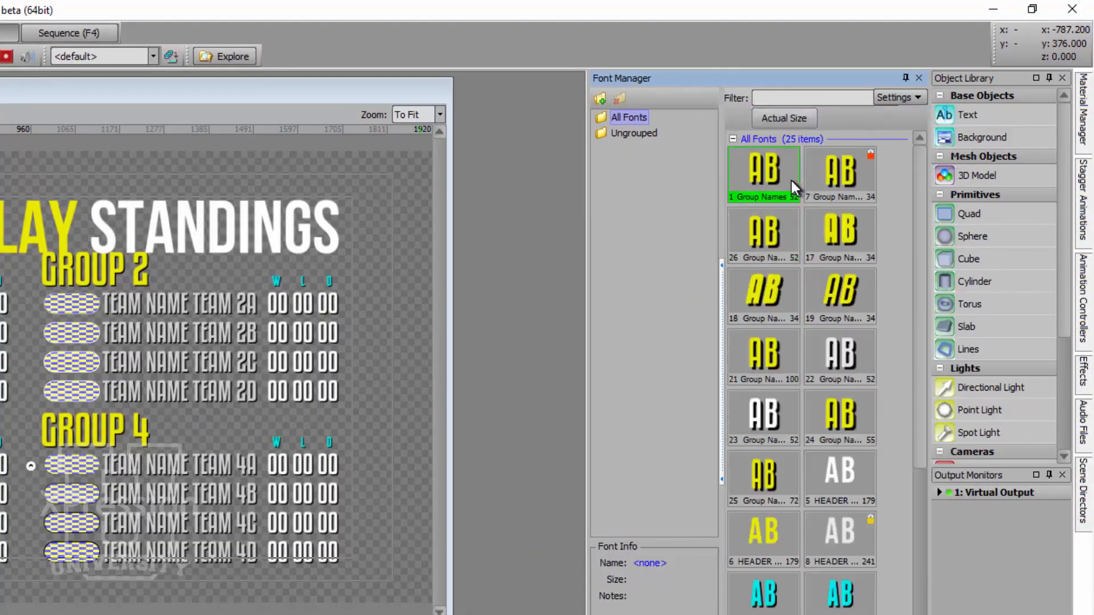
- Find other colors of font 1 Group Names in the Font Manager
right_click(791, 180)
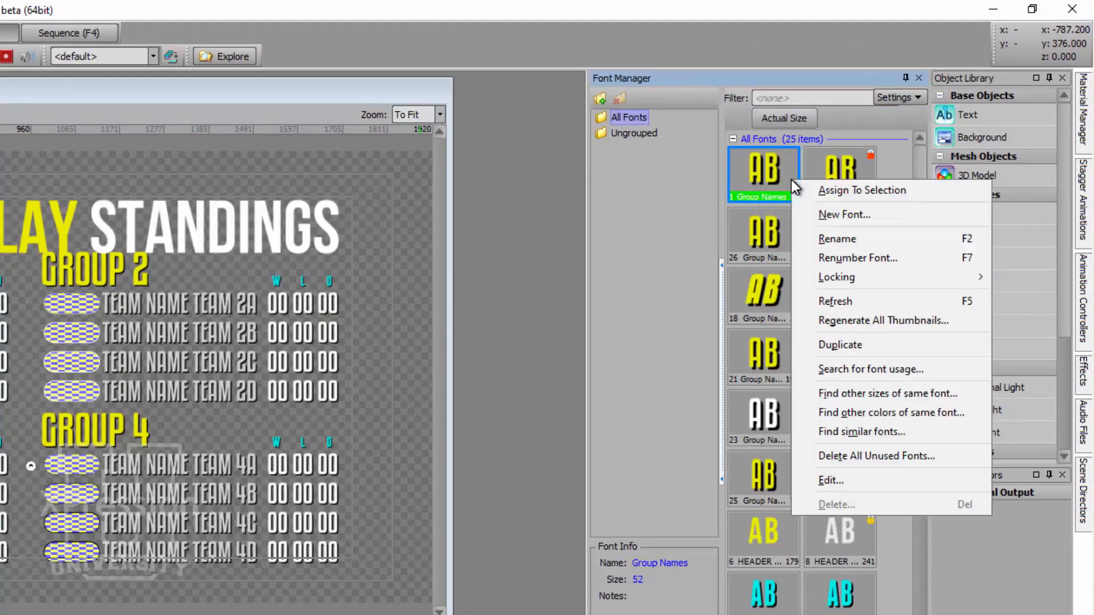
left_click(909, 413)
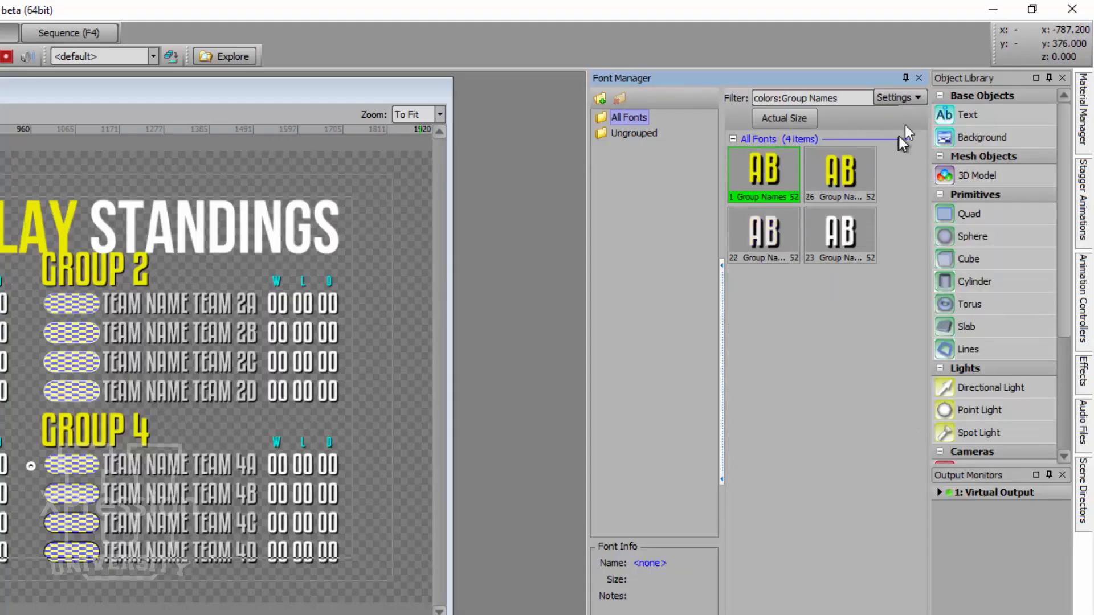
left_click_drag(839, 98, 609, 101)
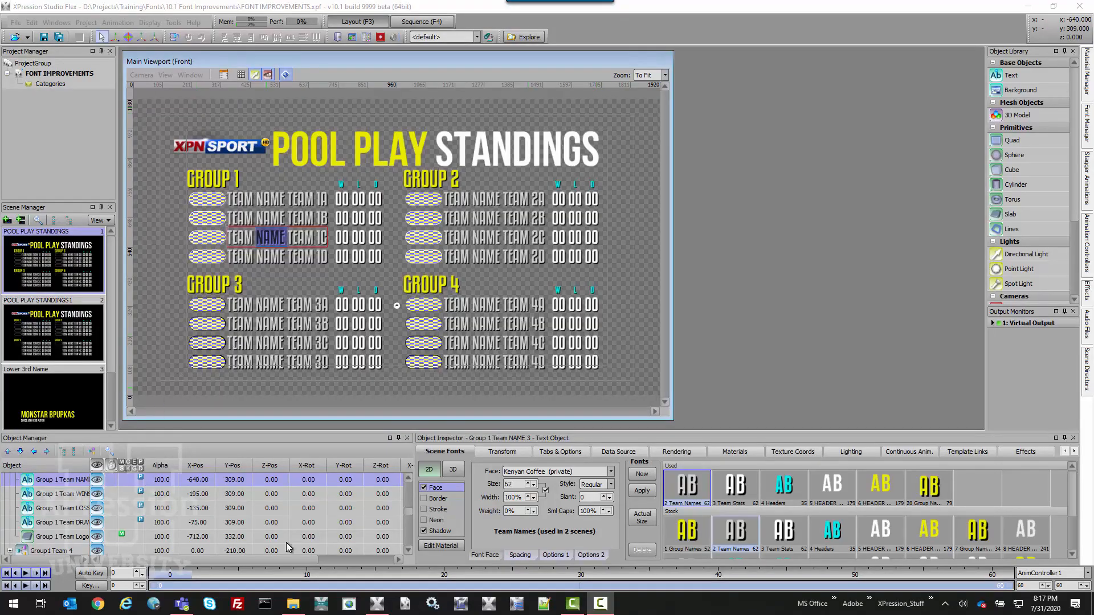
- Search for usage of font 6 HEADER WHITE1, applied to the word POOL in the POOL PLAY STANDINGS title
left_click(335, 154)
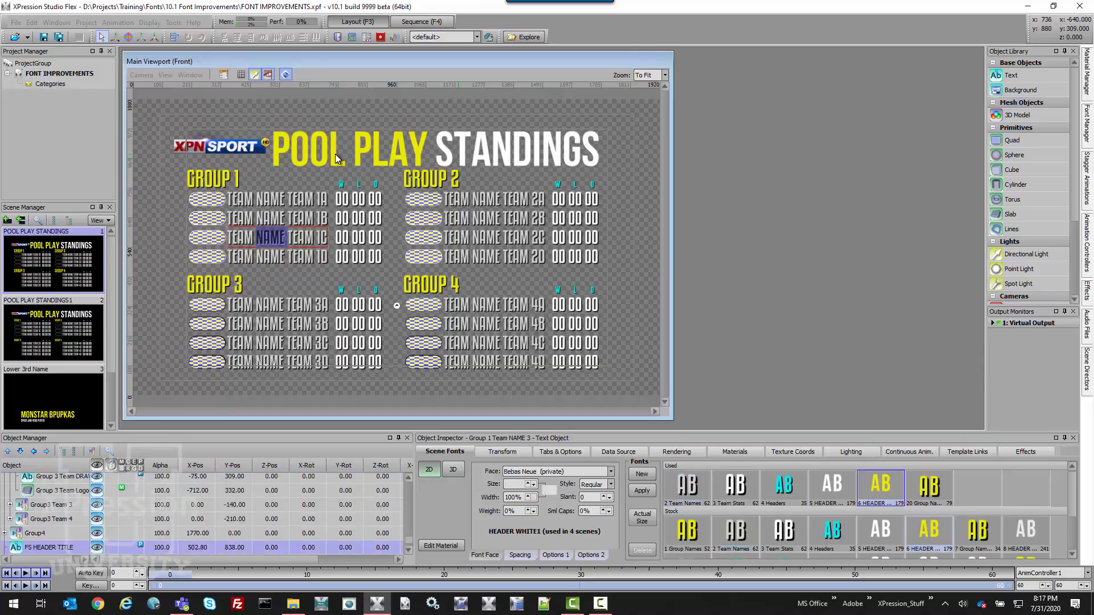
double_click(335, 153)
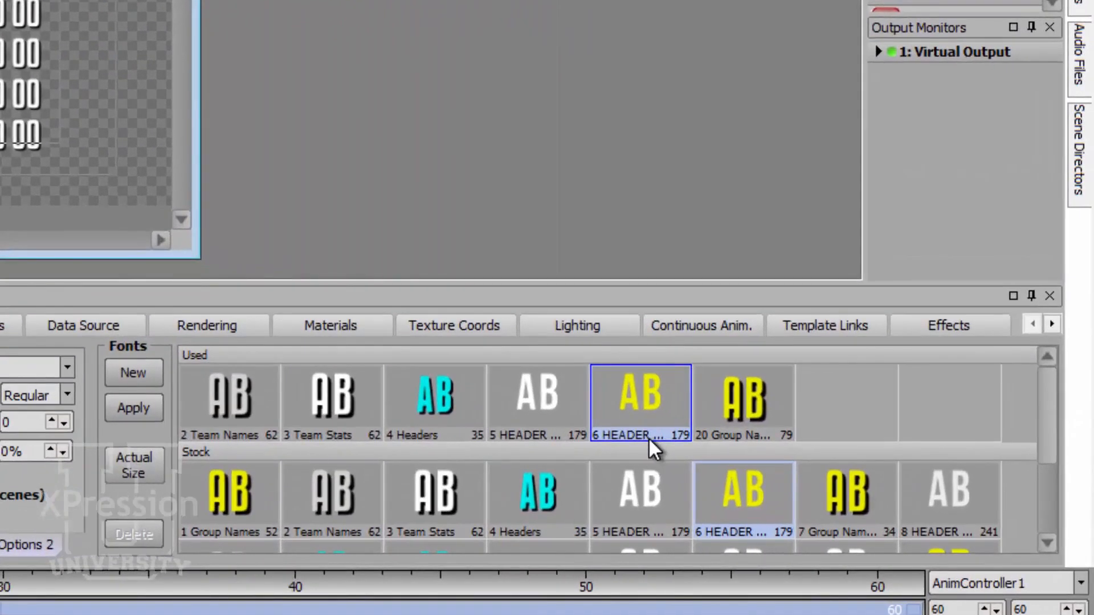
right_click(649, 414)
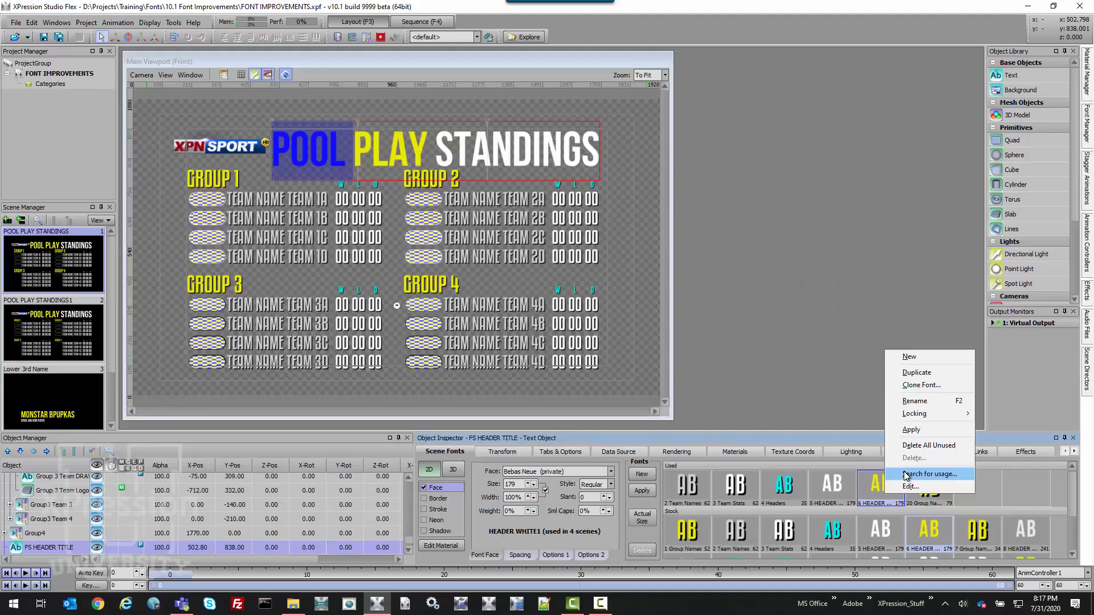
left_click(907, 474)
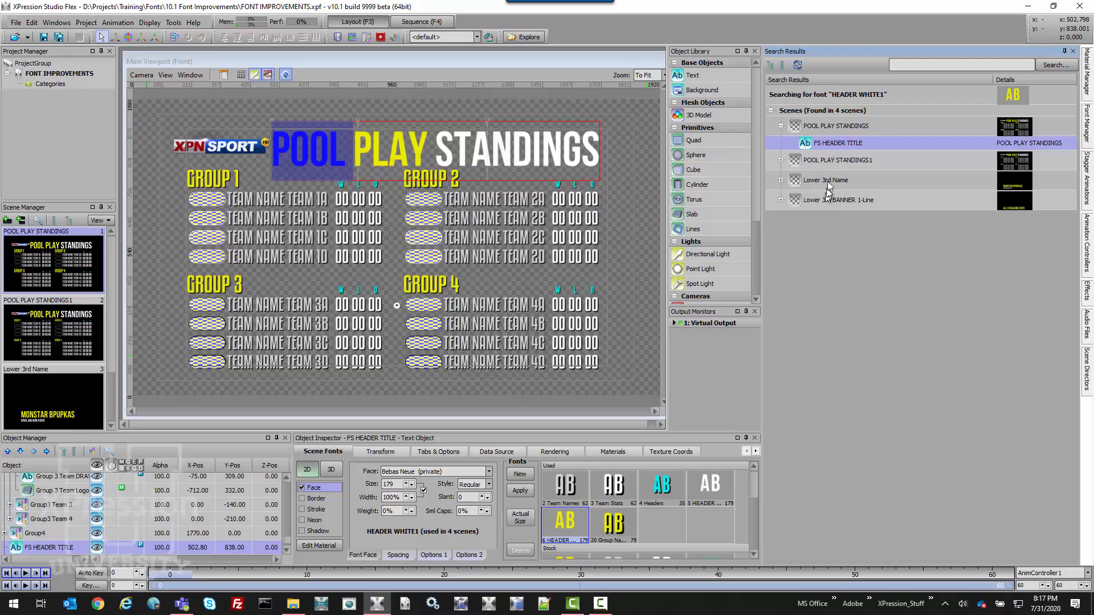
- Expand the search results for POOL PLAY STANDINGS1 and Lower 3rd BANNER 1-Line, and open the latter's Text1 object
left_click(780, 160)
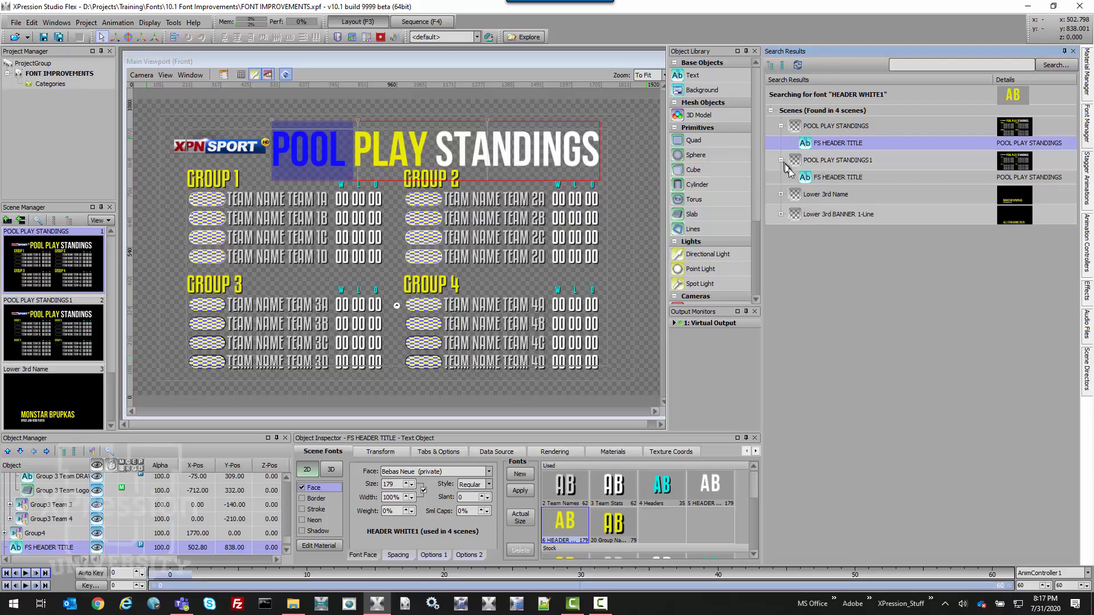
left_click(781, 214)
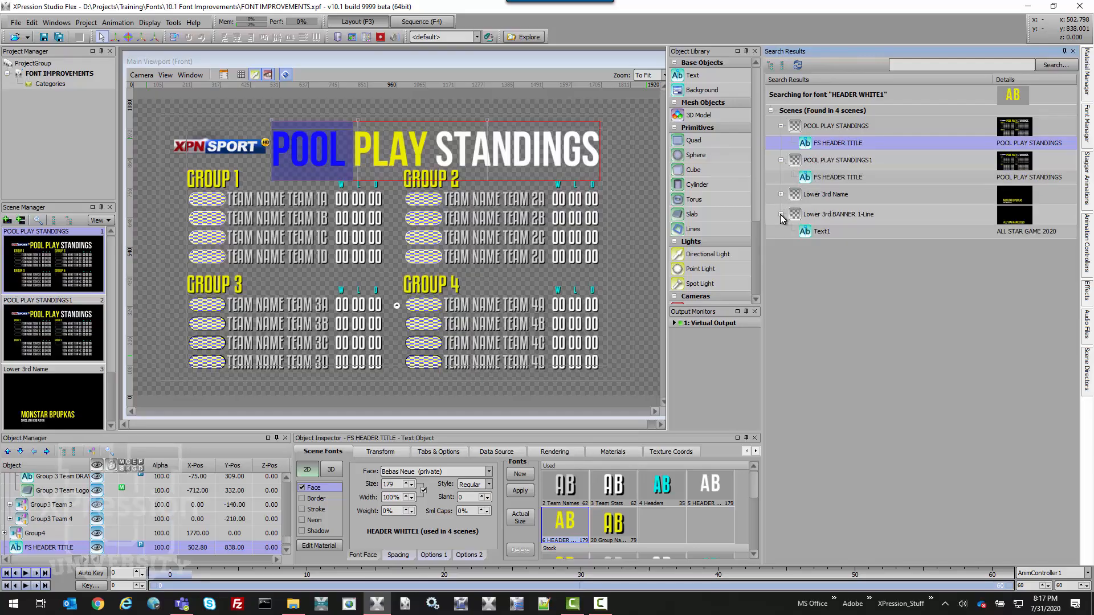
double_click(824, 231)
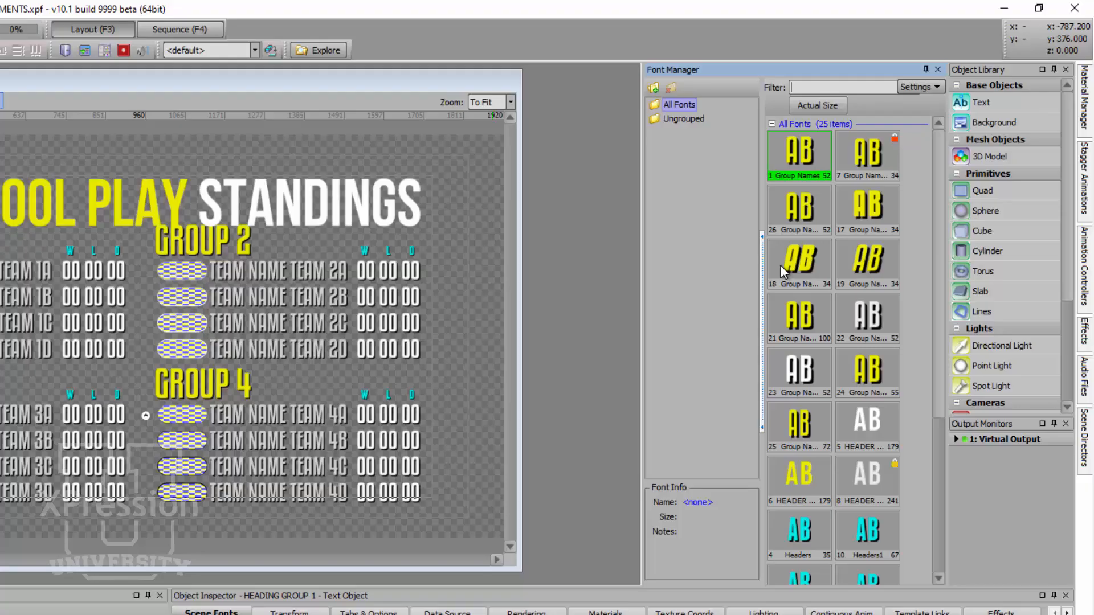
- Create a new folder called NAME FONTS under All Fonts in the Font Manager
right_click(693, 146)
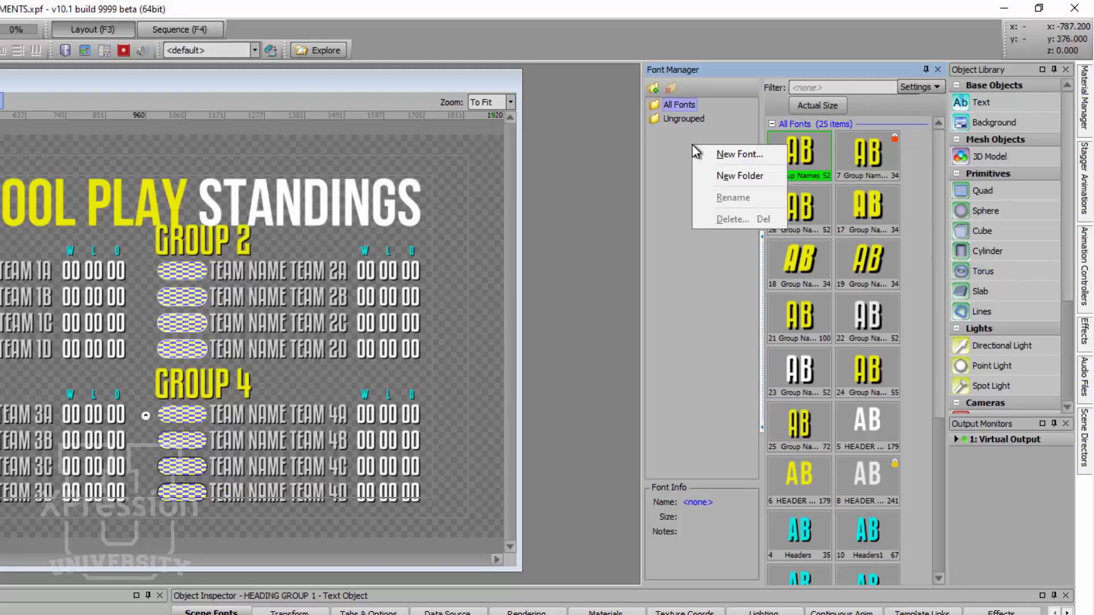
left_click(728, 176)
type("NAME FONTS")
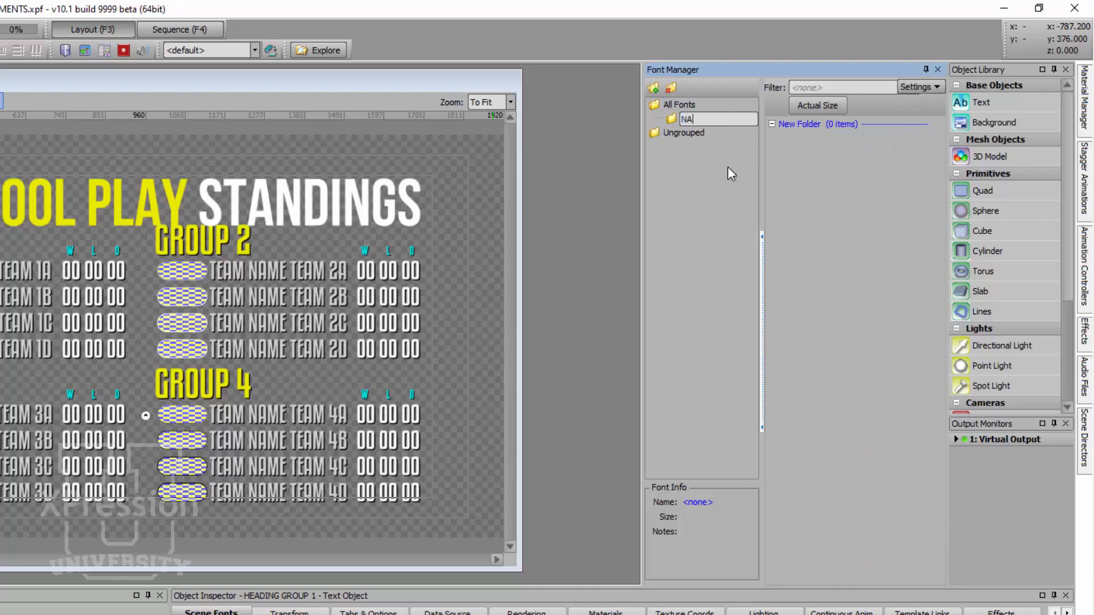
key("Return")
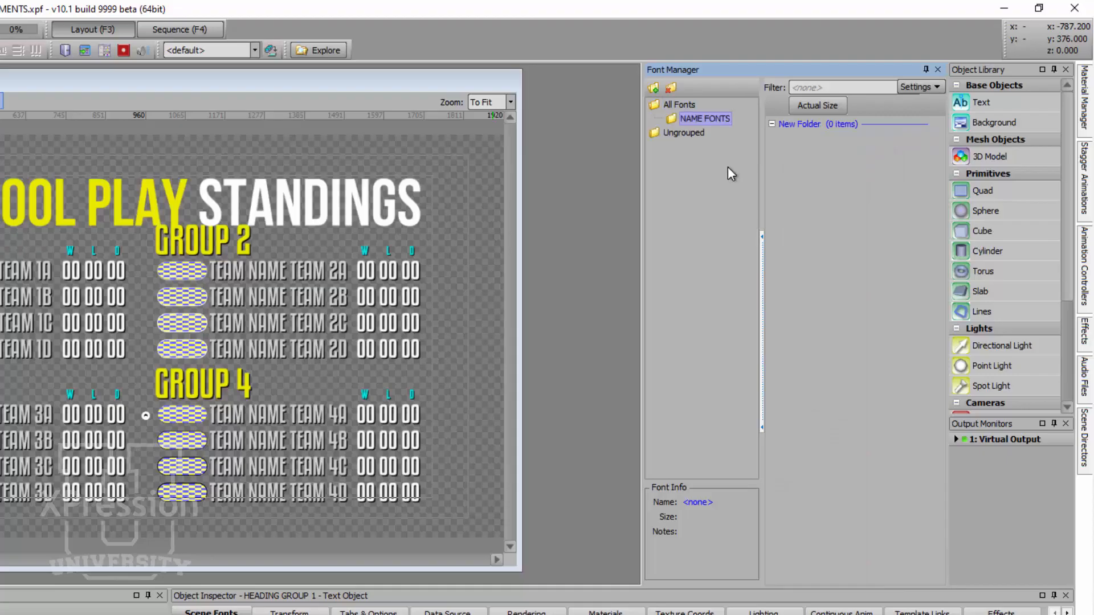
- Filter the All Fonts list in the Font Manager by "name"
left_click(680, 104)
left_click(817, 165)
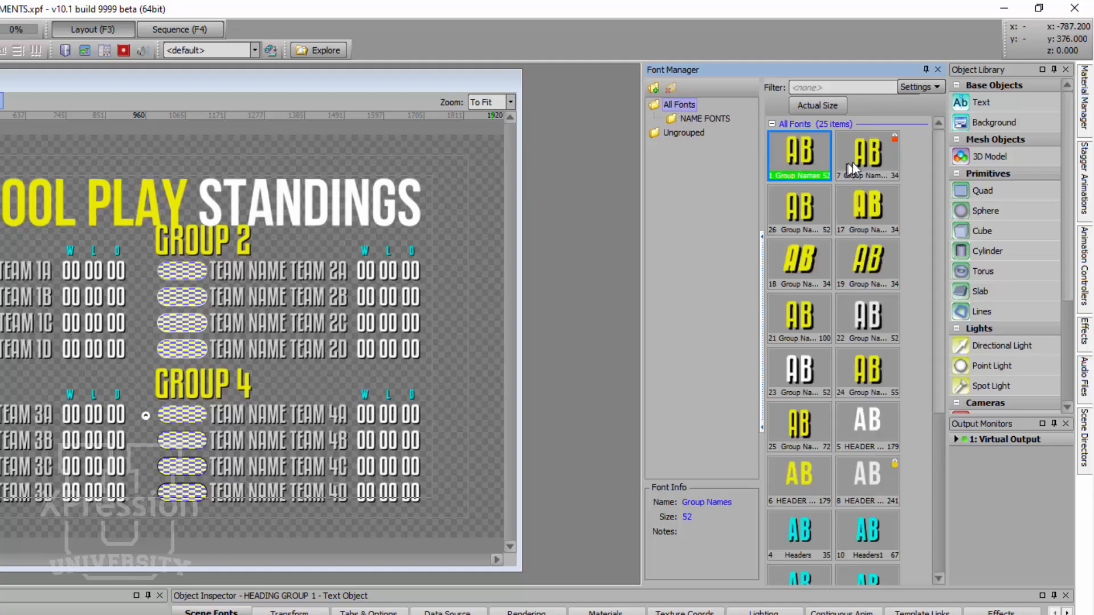
left_click(834, 87)
type("name")
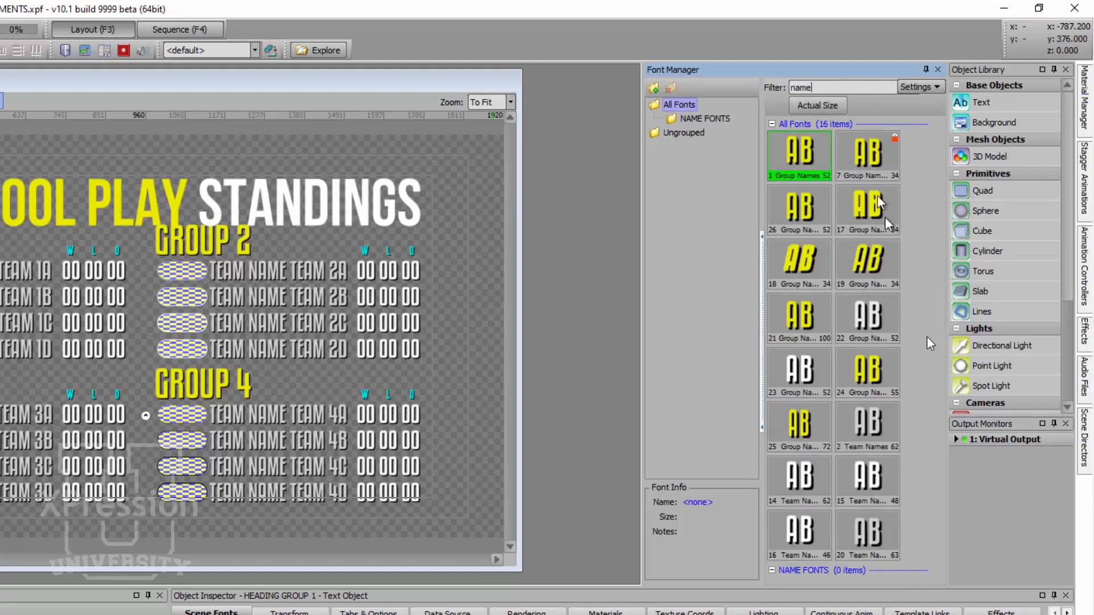
- Move all of the filtered Group Names and Team Names fonts into the NAME FONTS folder and display that folder
left_click(864, 527)
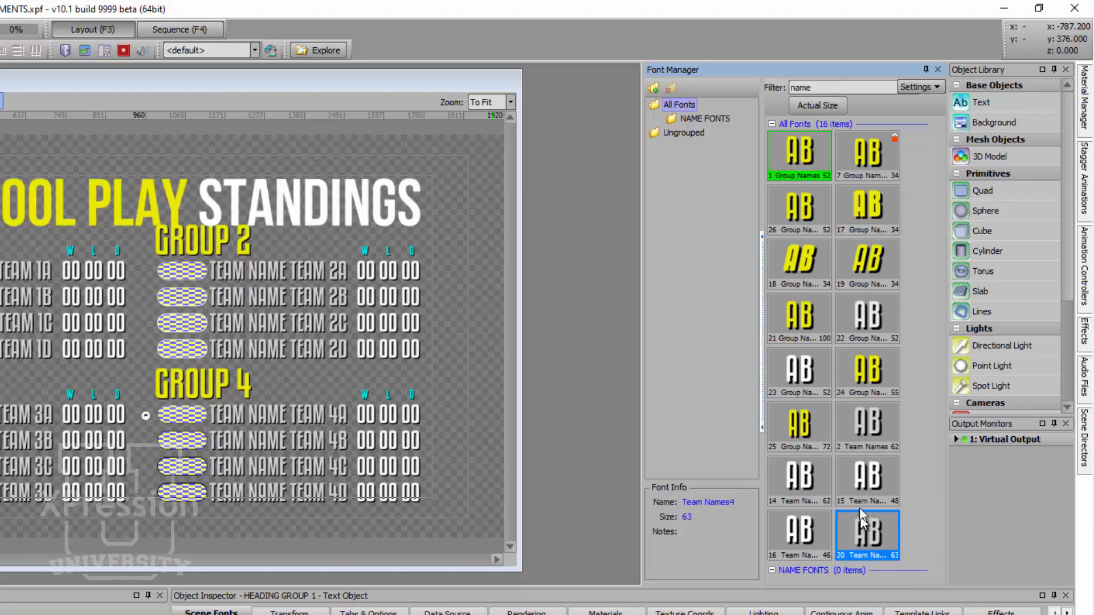
left_click(866, 477, "ctrl")
left_click(864, 424, "ctrl")
left_click(857, 376, "ctrl")
left_click(862, 306, "ctrl")
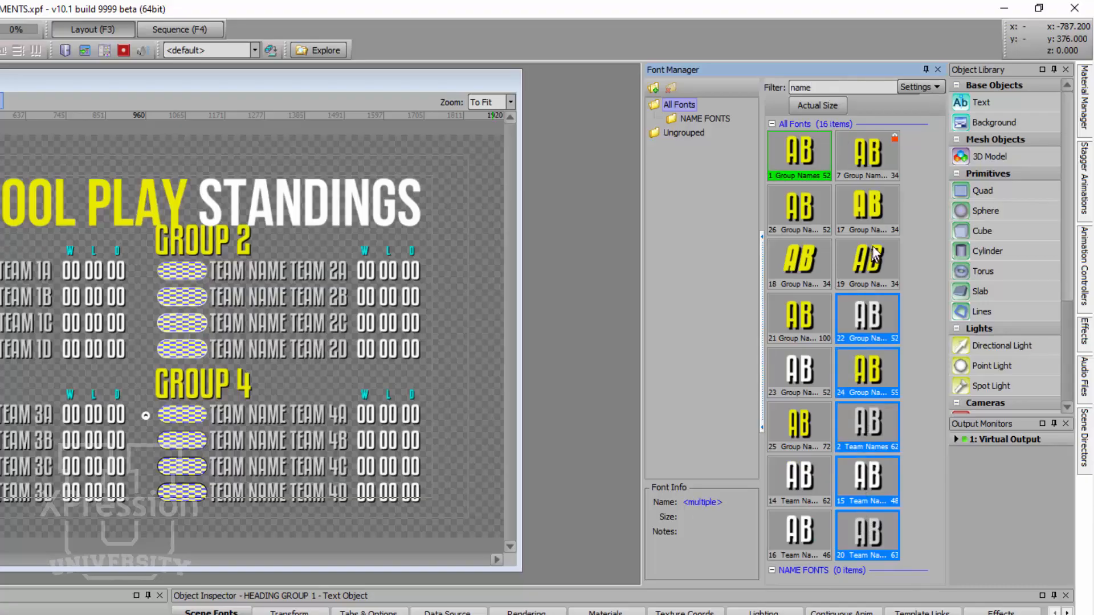
left_click(867, 260, "ctrl")
left_click(876, 223, "ctrl")
left_click(873, 176, "ctrl")
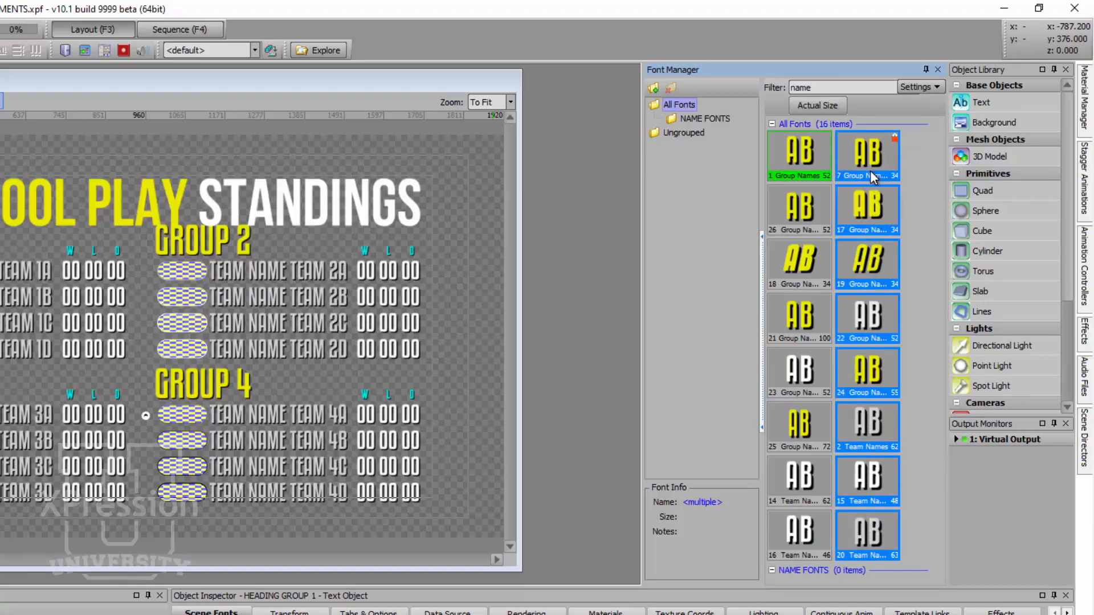
left_click(813, 209, "ctrl")
left_click(811, 259, "ctrl")
left_click(812, 314, "ctrl")
left_click(809, 376, "ctrl")
left_click(800, 436, "ctrl")
left_click(805, 481, "ctrl")
left_click(800, 532, "ctrl")
left_click_drag(813, 150, 714, 118)
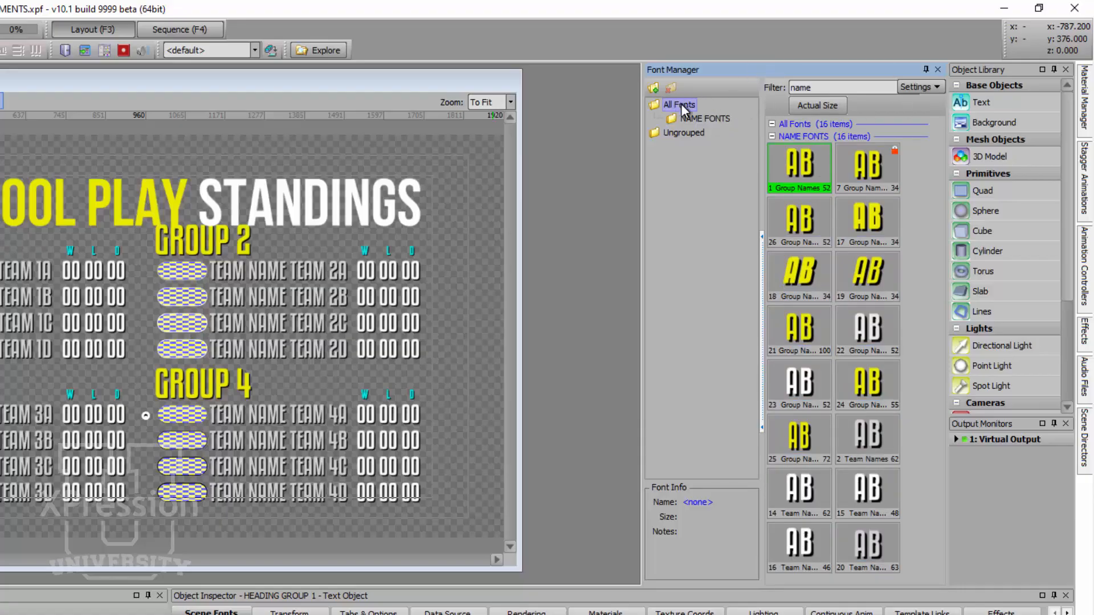
left_click(704, 119)
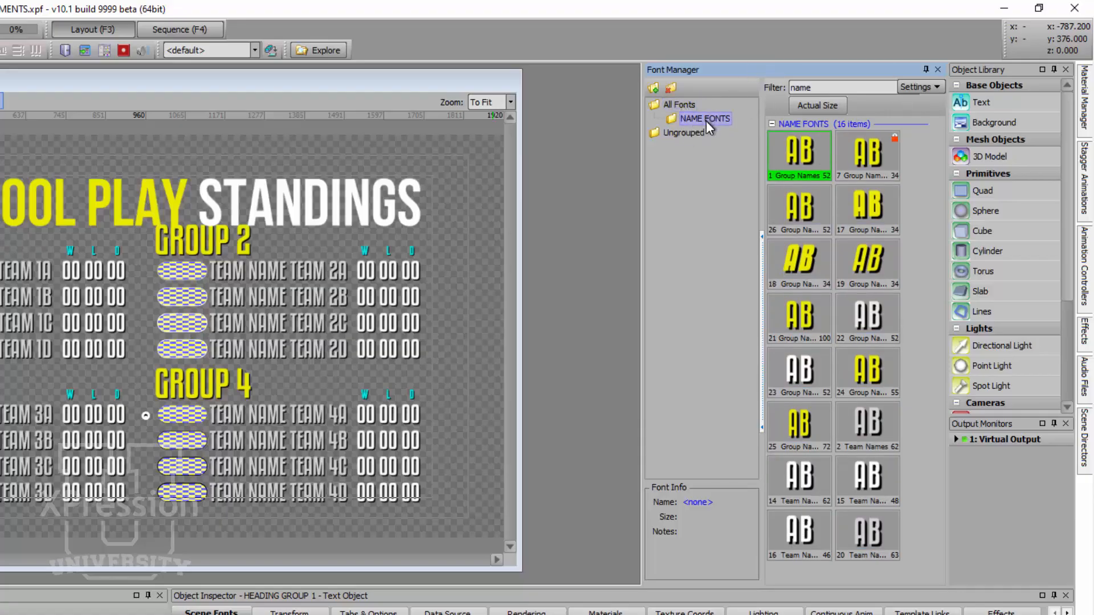